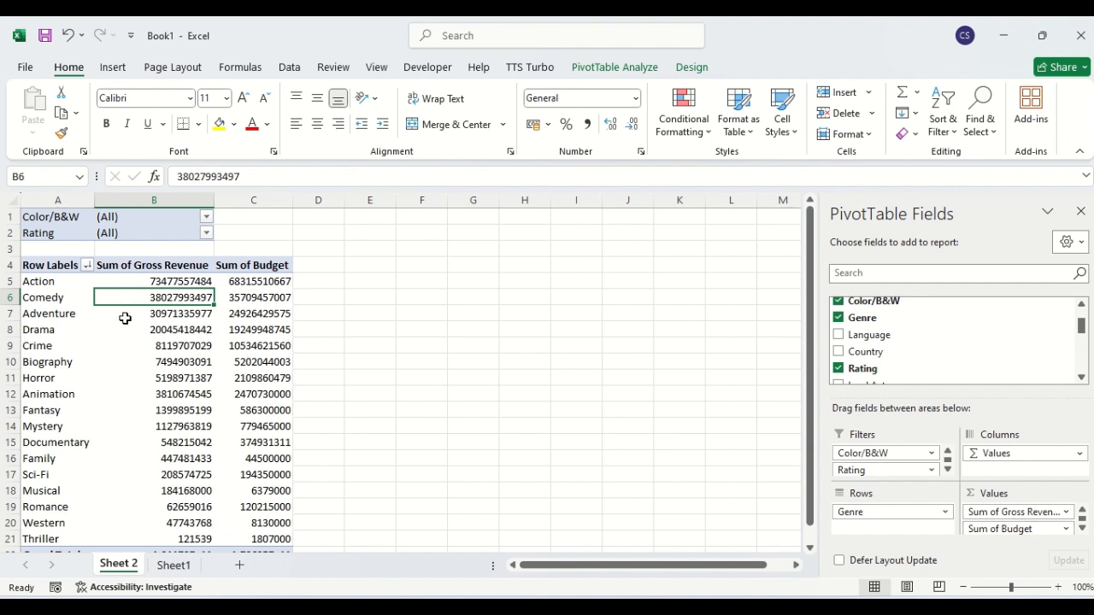
Sort the PivotTable's genre rows A to Z, then check the table down to the Grand Total.
mouse_move(124, 318)
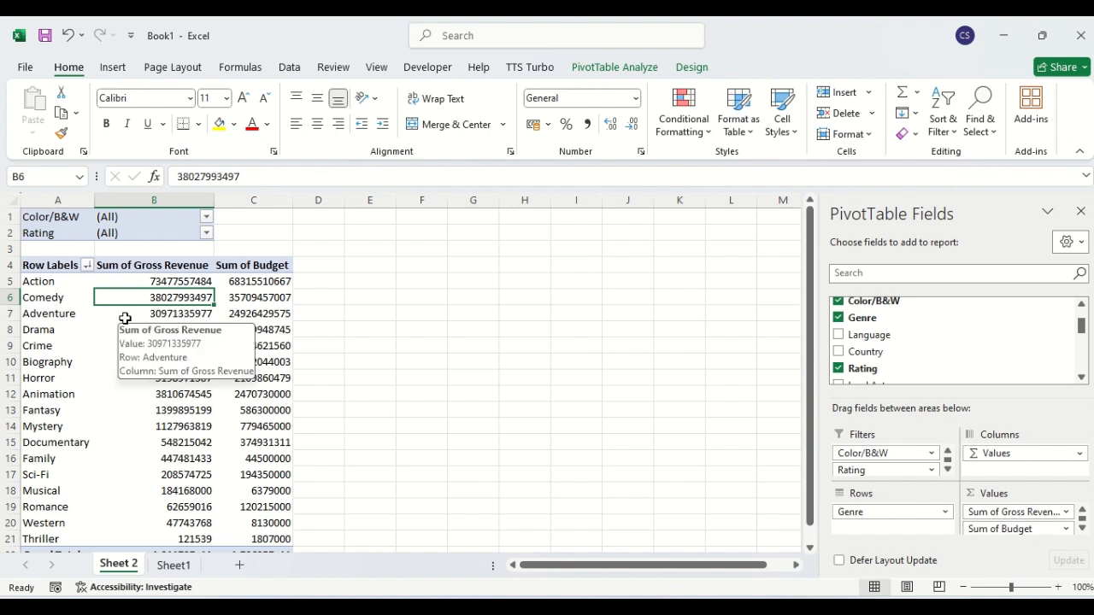
mouse_move(100, 276)
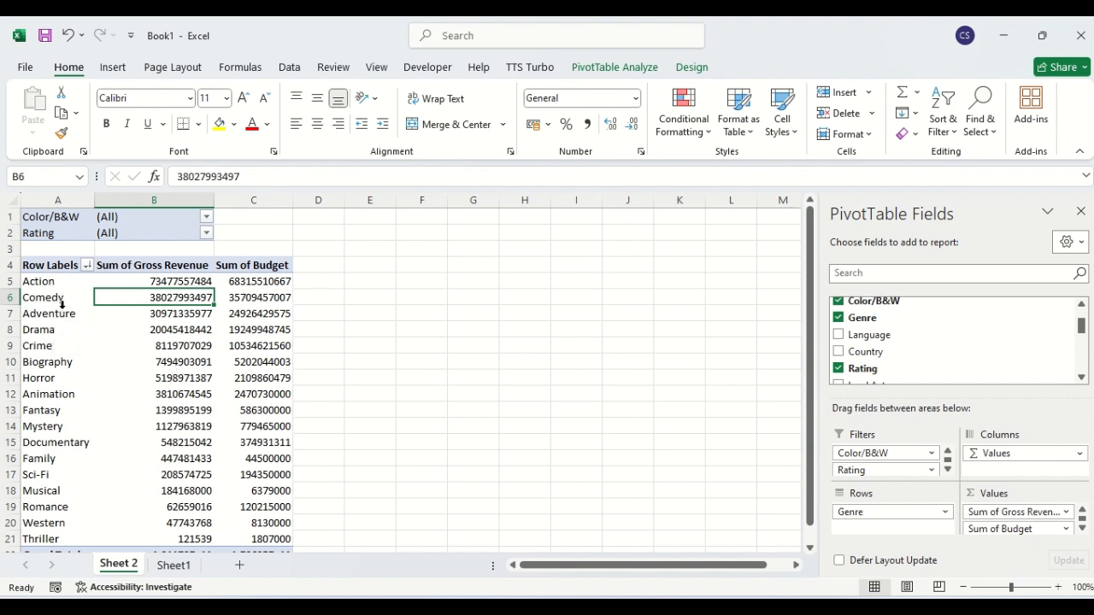
left_click(87, 265)
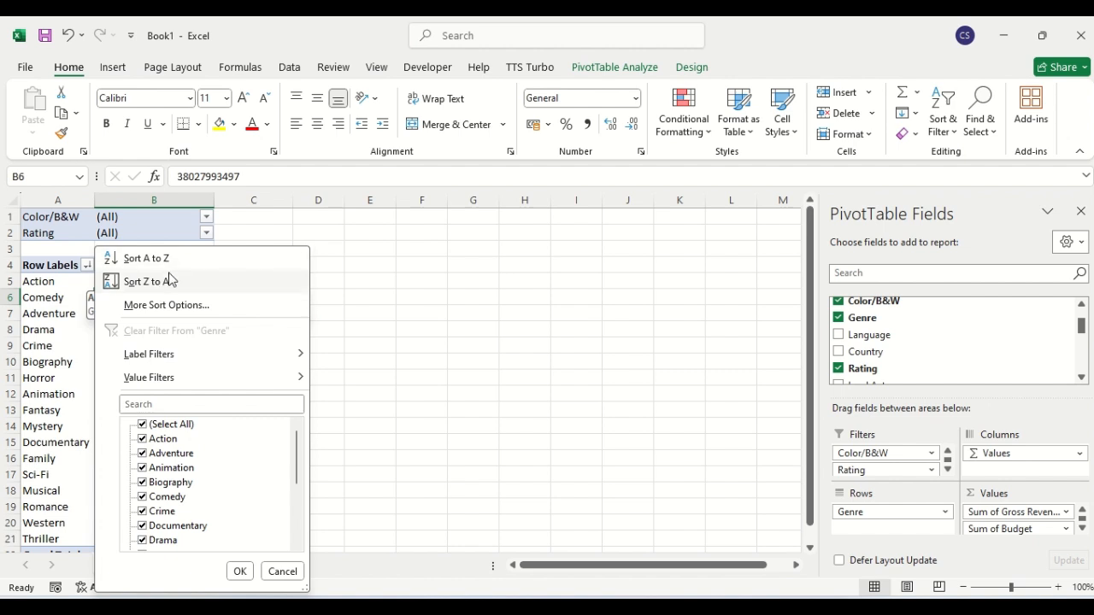
left_click(379, 295)
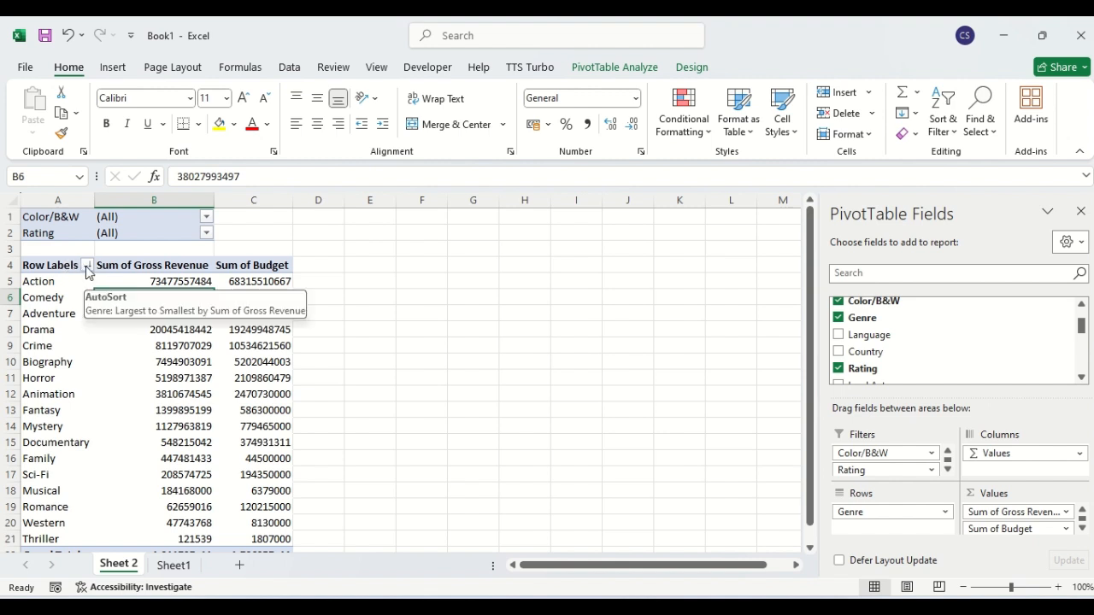
left_click(87, 266)
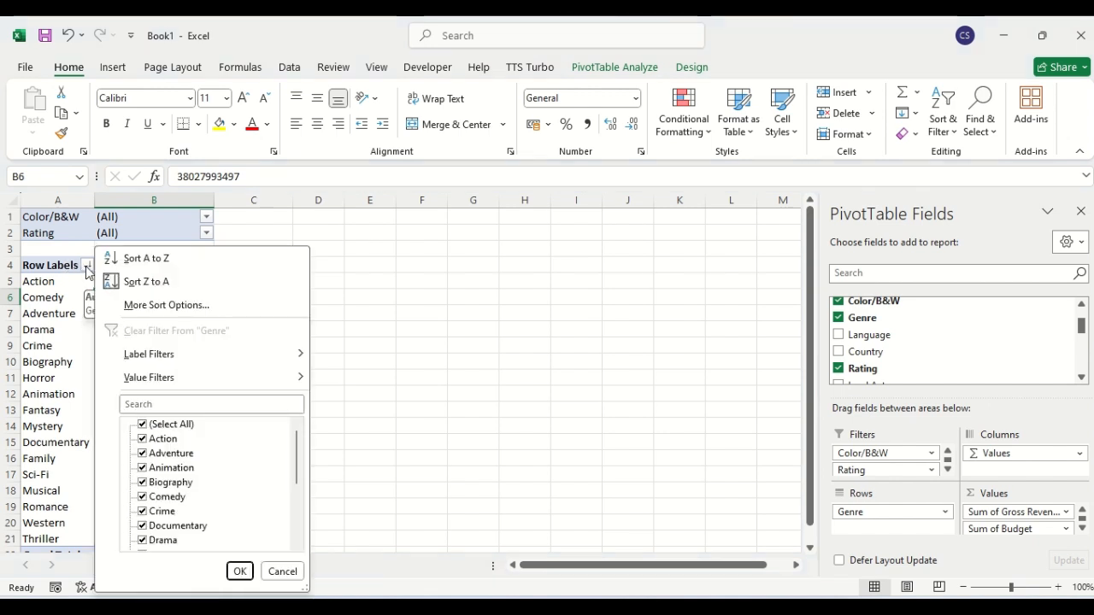
left_click(143, 260)
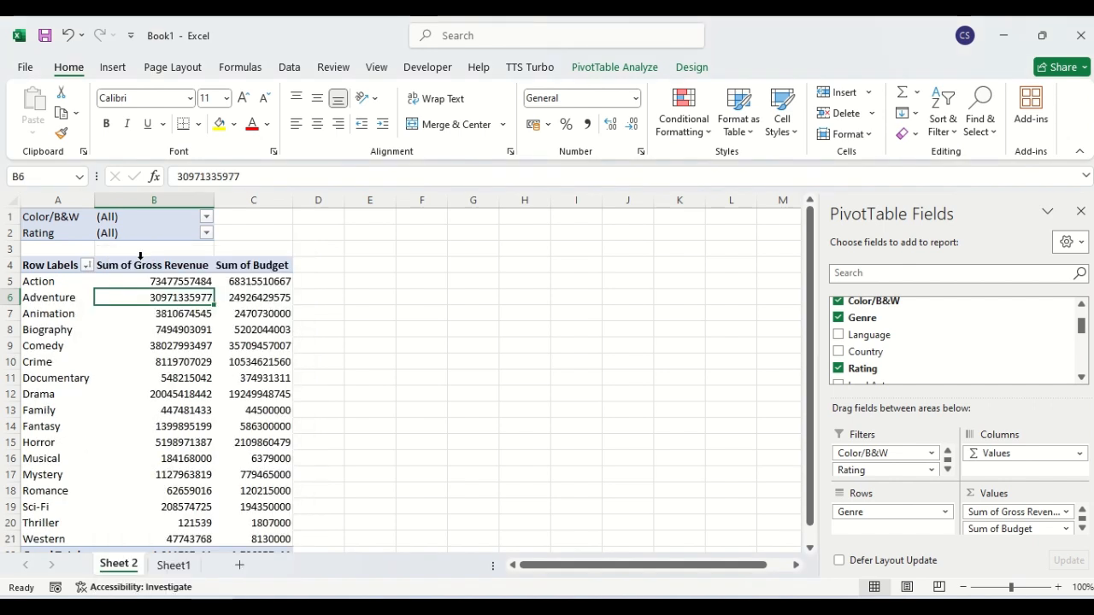
left_click(40, 312)
key("Down")
key("Down")
key("Down")
key("Down")
key("Down")
key("Down")
key("Down")
key("Down")
key("Down")
key("Down")
key("Down")
key("Down")
key("Down")
key("Down")
key("Down")
key("Down")
key("Down")
key("Down")
key("Down")
key("Down")
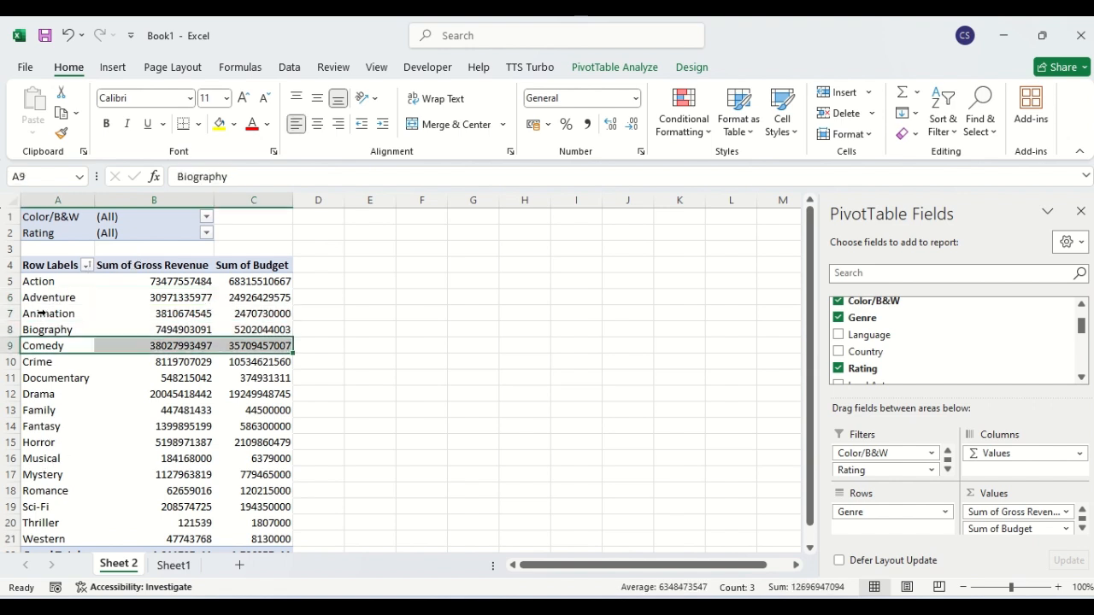
key("Up")
key("Up")
key("Up")
key("Up")
key("Up")
key("Up")
key("Up")
key("Up")
key("Up")
key("Up")
key("Up")
key("Up")
key("Up")
key("Up")
key("Up")
key("Up")
key("Up")
key("Up")
key("Up")
key("Up")
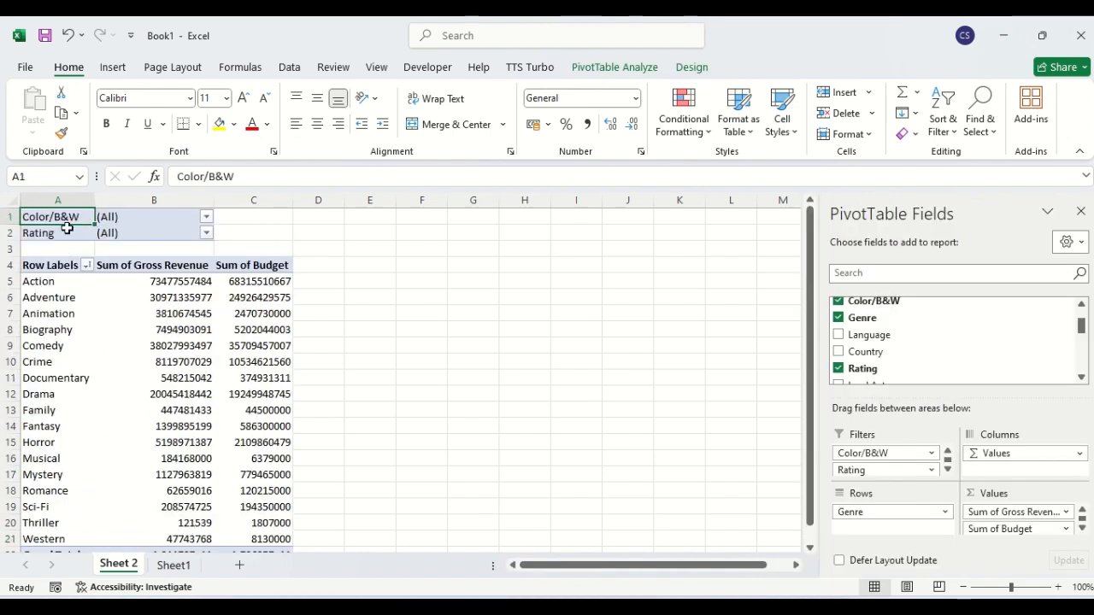
Sort the genre rows Z to A, so Western is first and Action last.
left_click(88, 266)
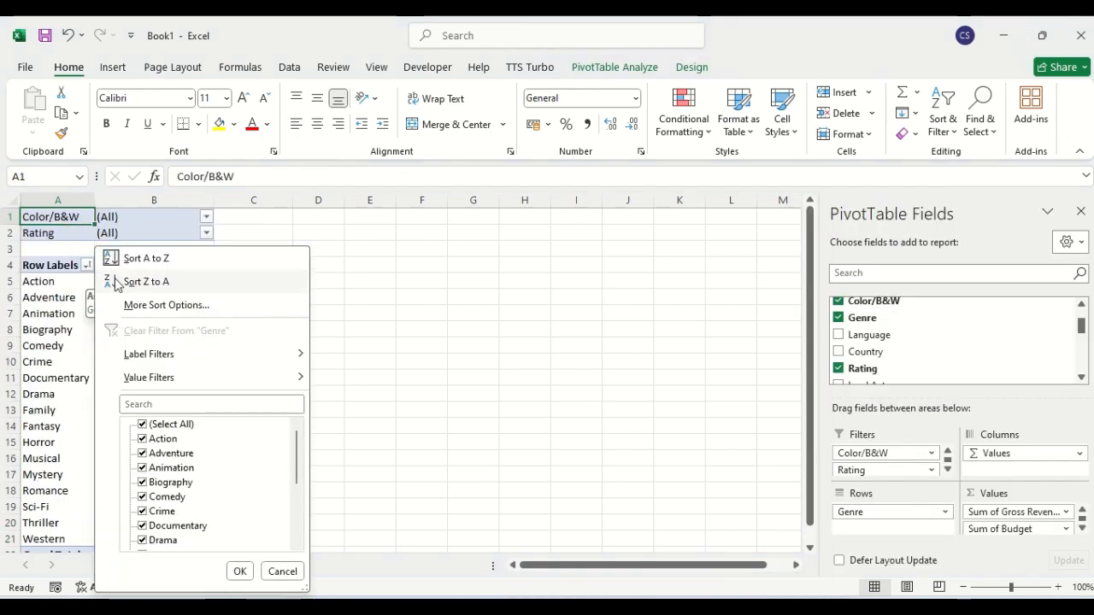
left_click(142, 281)
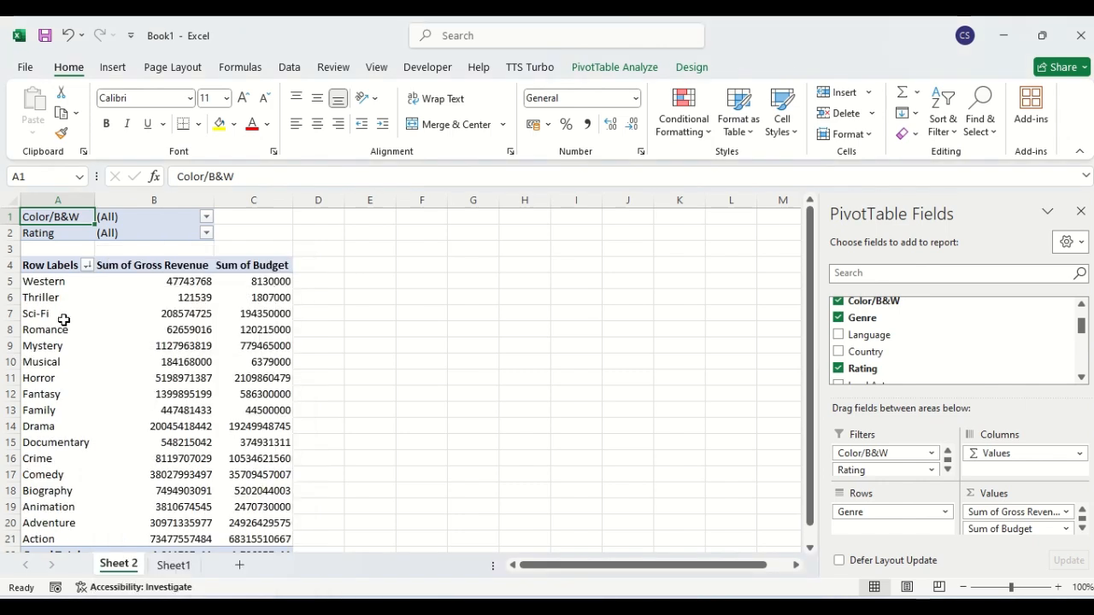
left_click(88, 268)
left_click(406, 299)
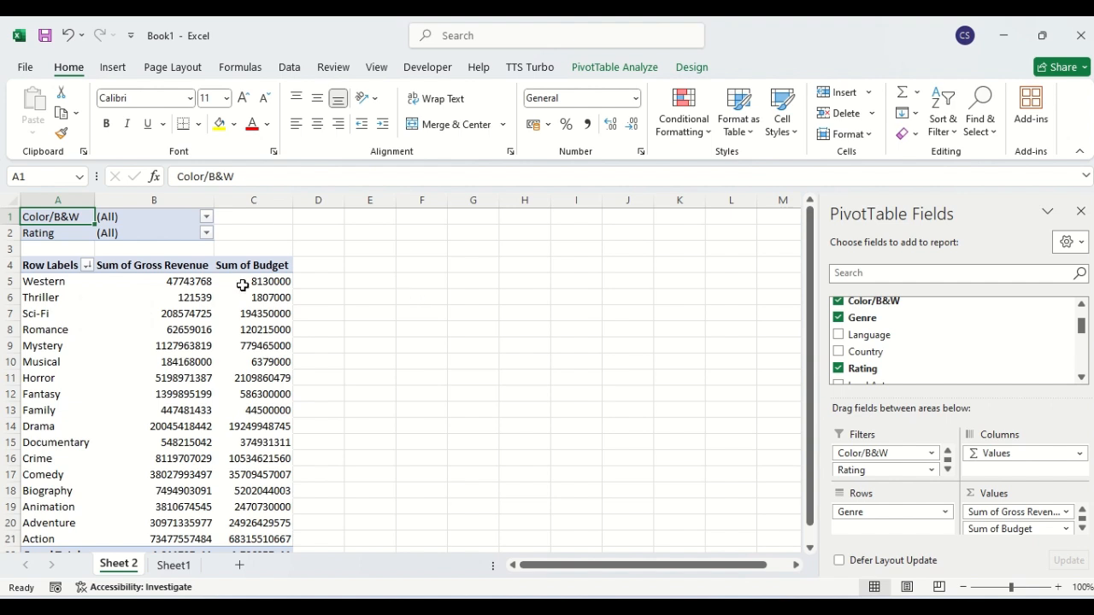
left_click(185, 268)
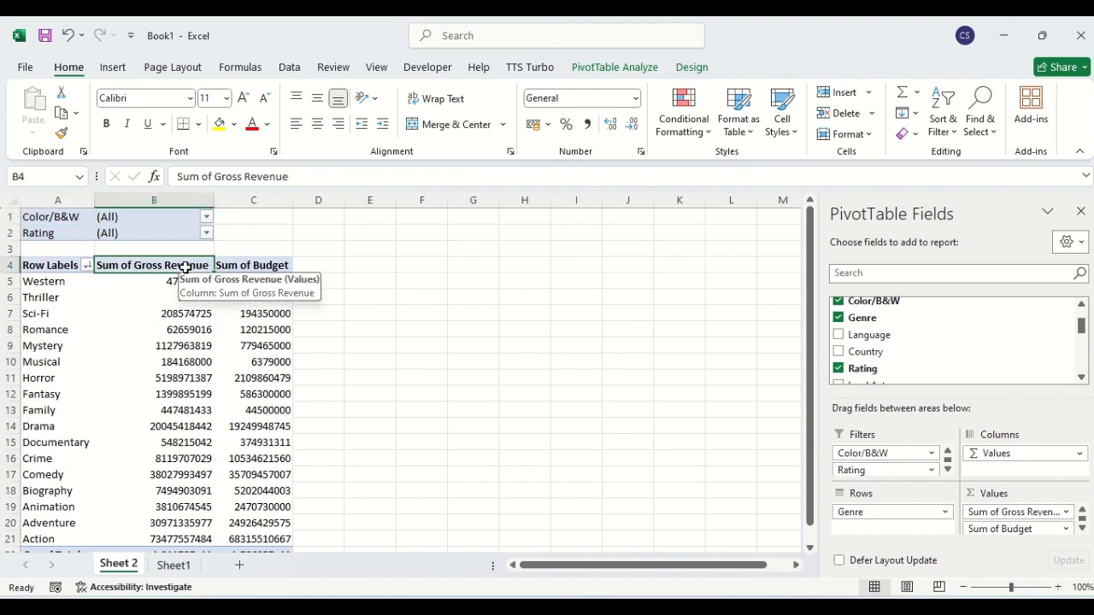
left_click(87, 266)
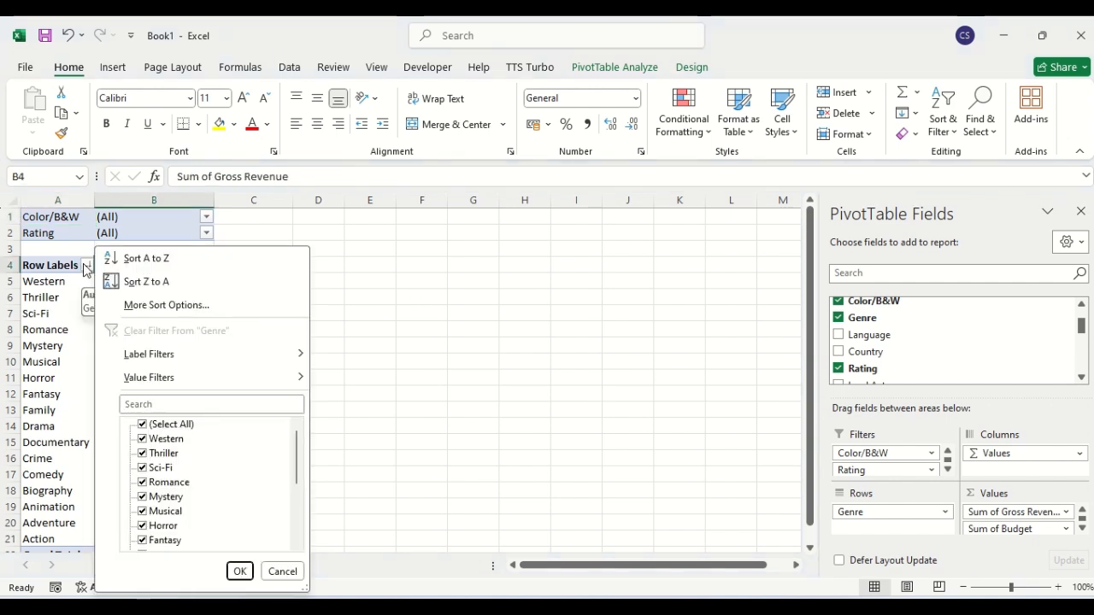
left_click(464, 296)
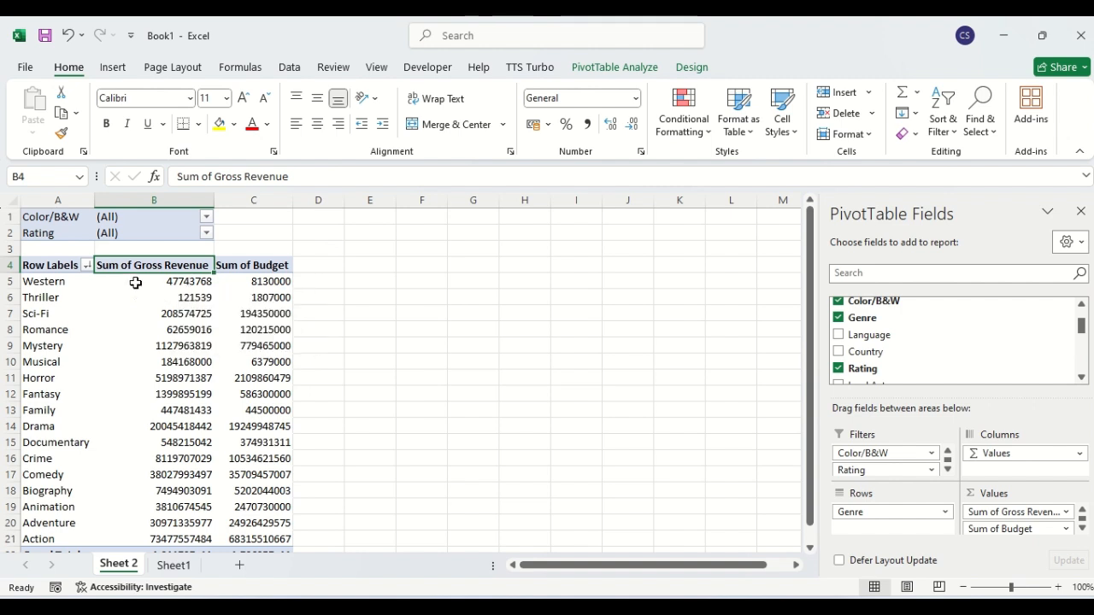
Sort the genres descending by Sum of Gross Revenue through More Sort Options.
left_click(88, 265)
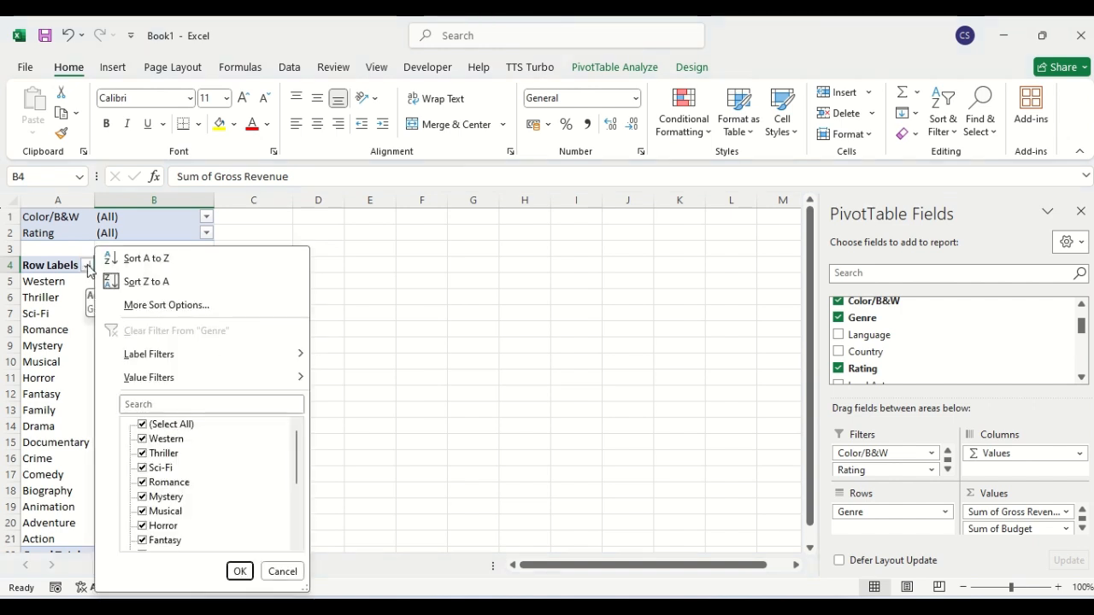
left_click(145, 309)
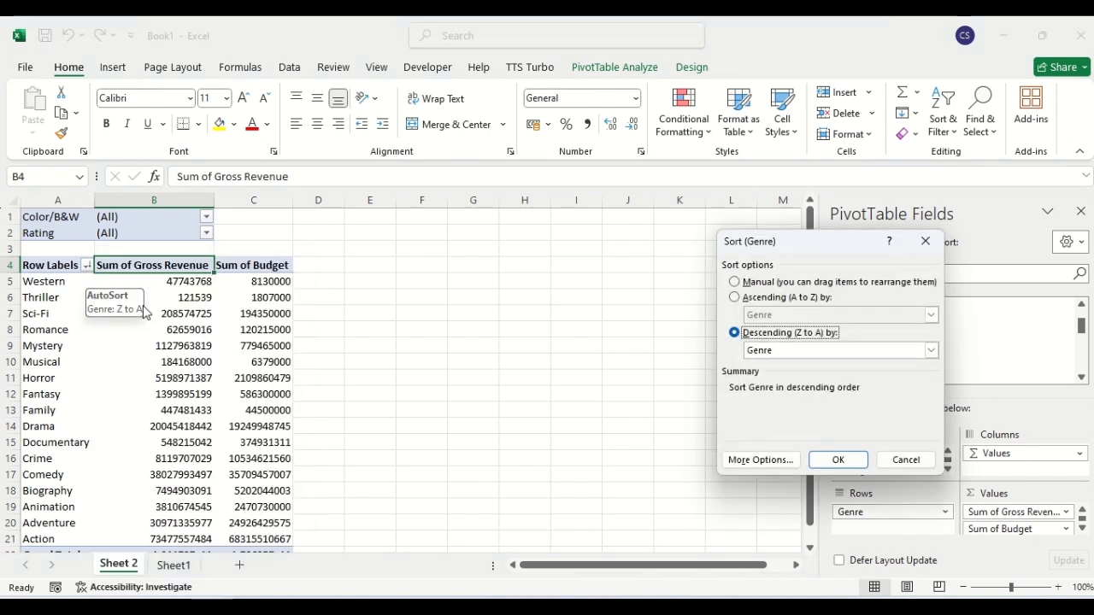
left_click(787, 357)
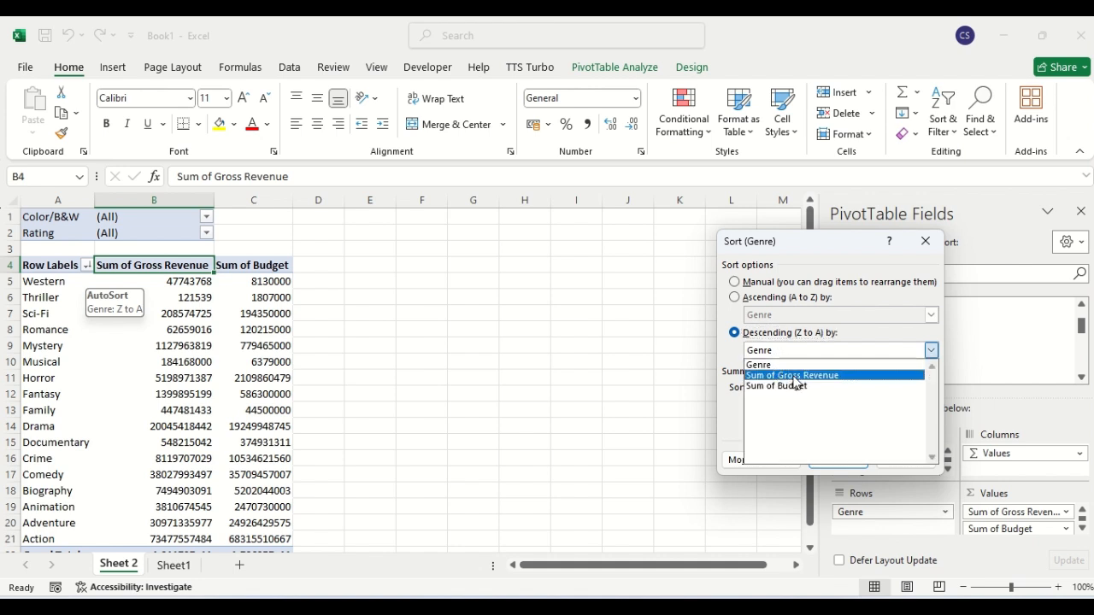
left_click(794, 377)
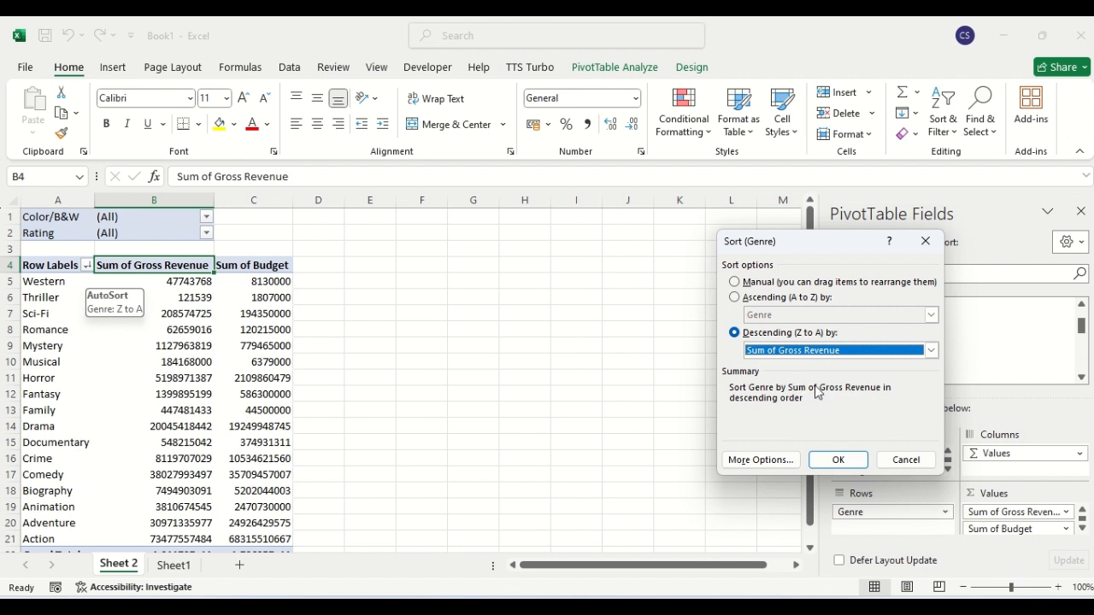
left_click(836, 459)
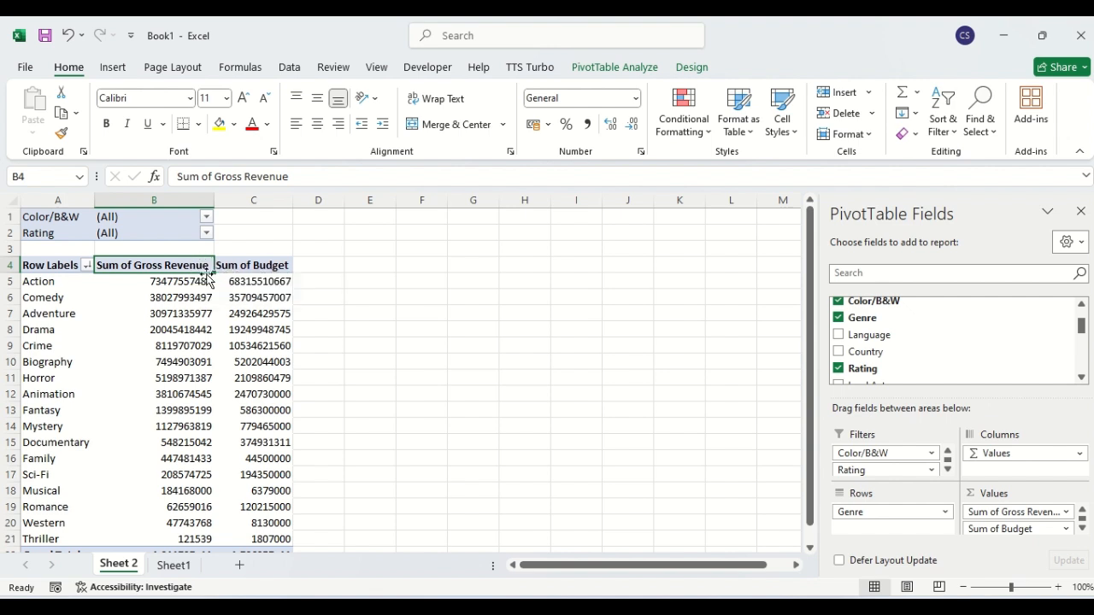
Re-sort the genres descending by Sum of Budget through More Sort Options.
left_click(86, 265)
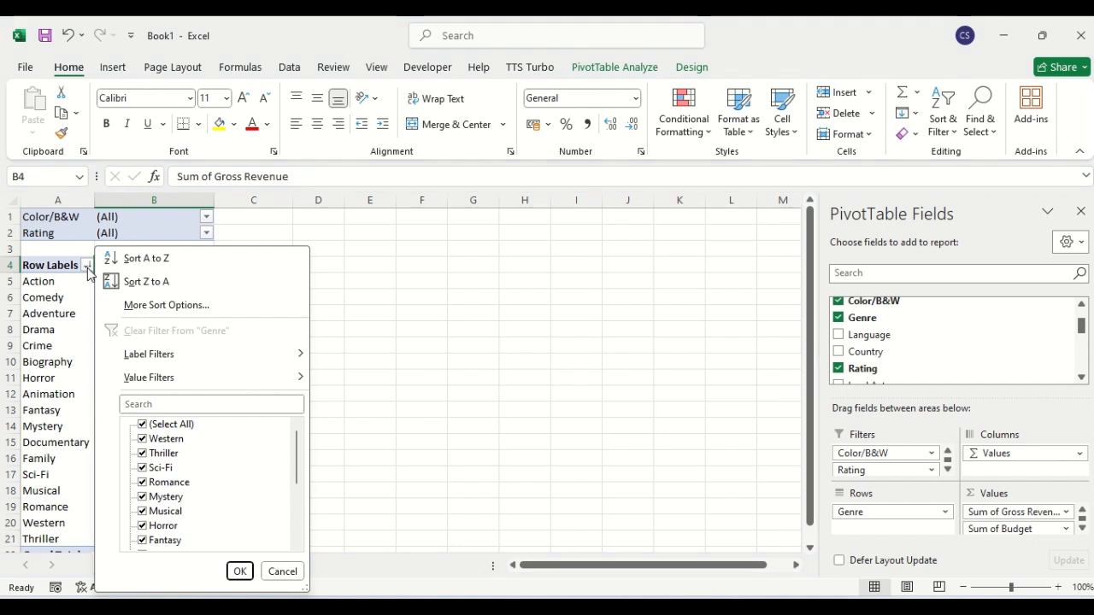
mouse_move(128, 340)
left_click(151, 305)
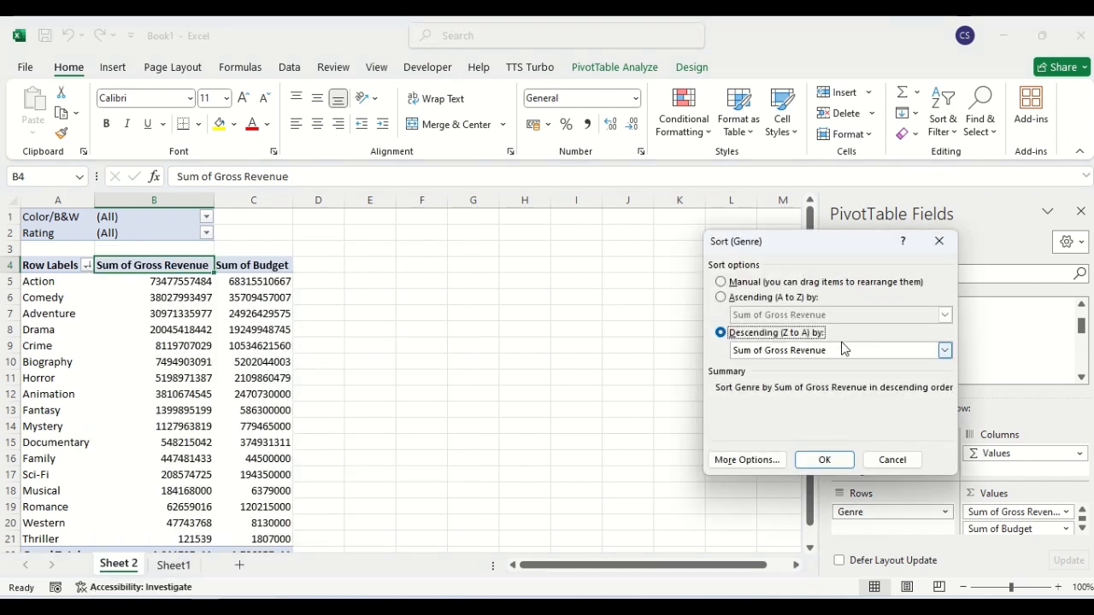
left_click(945, 351)
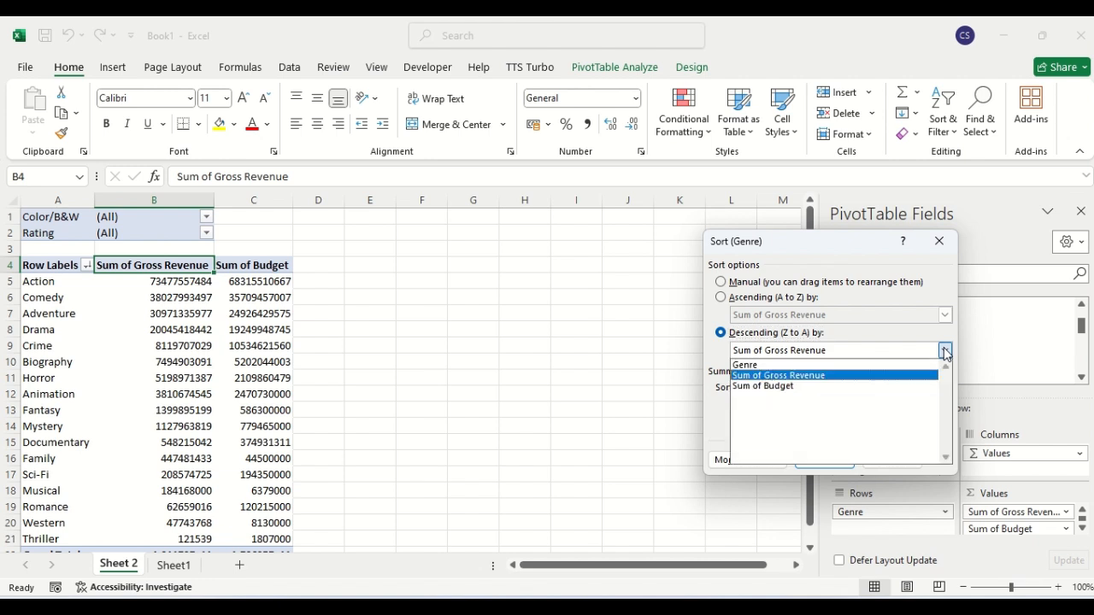
left_click(849, 386)
left_click(824, 459)
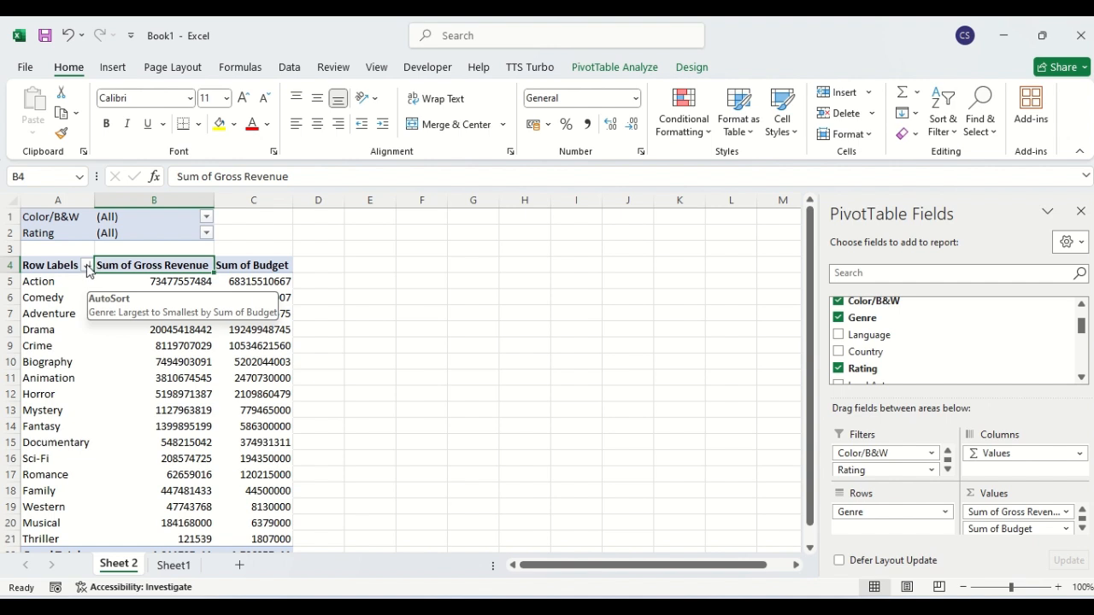
Apply a Begins With label filter on Genre with the value A.
left_click(87, 266)
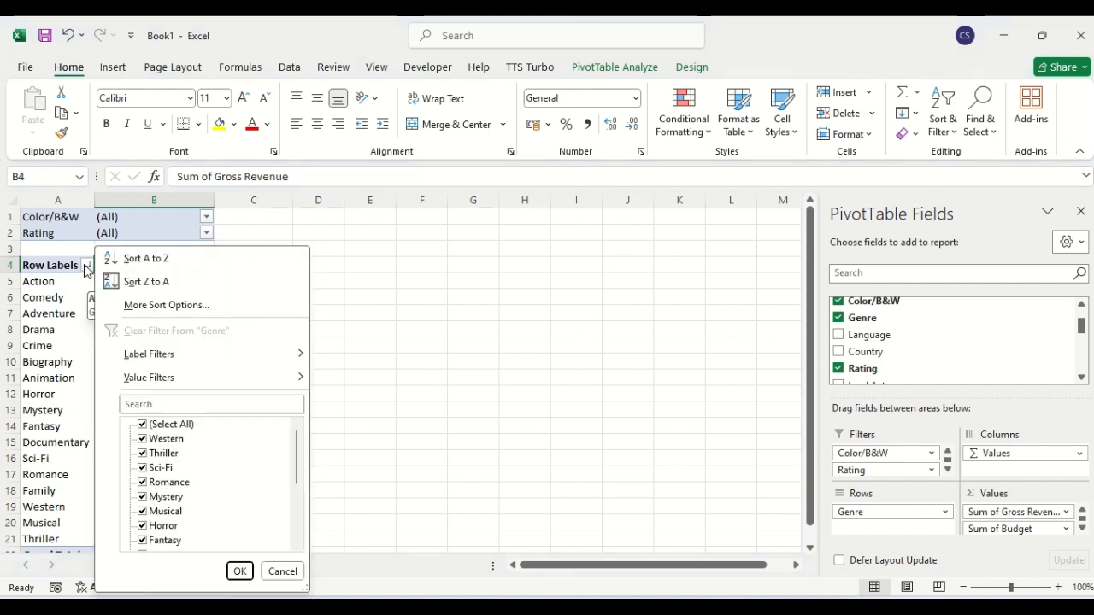
mouse_move(137, 360)
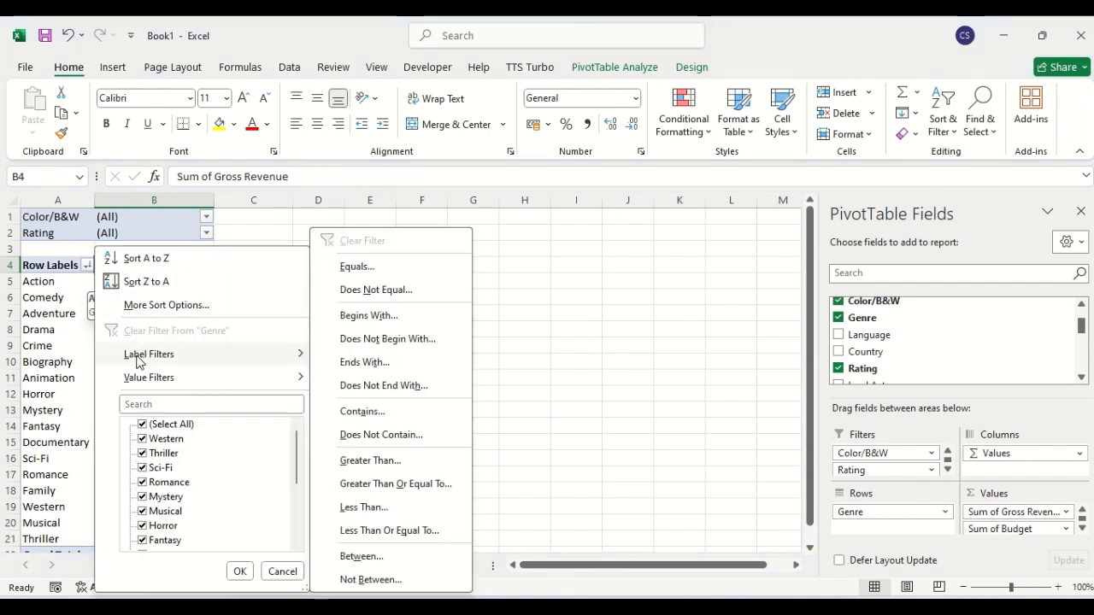
left_click(580, 253)
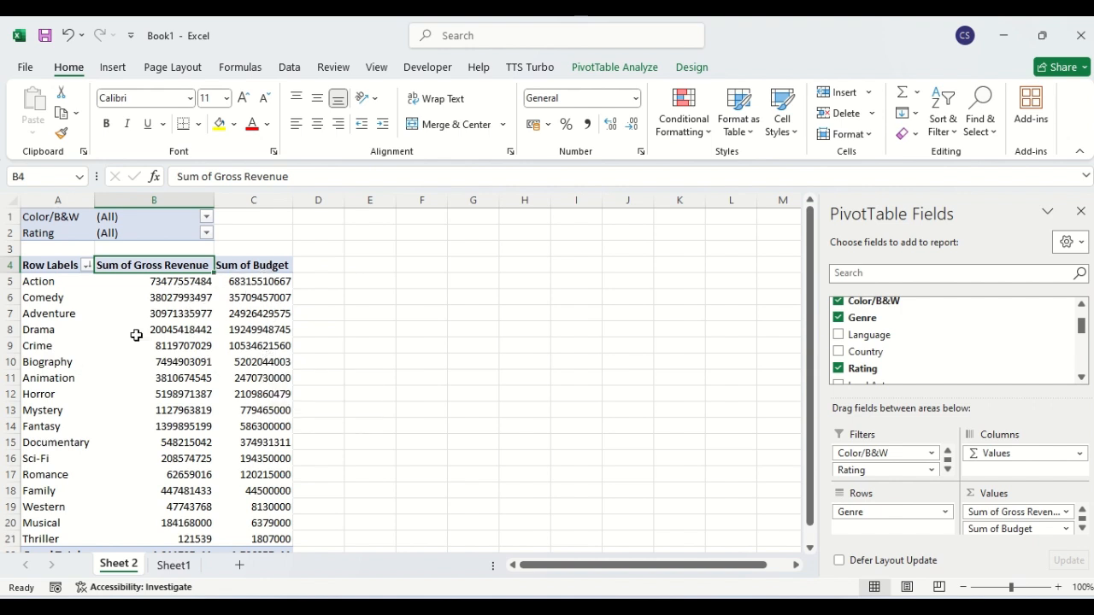
left_click(86, 266)
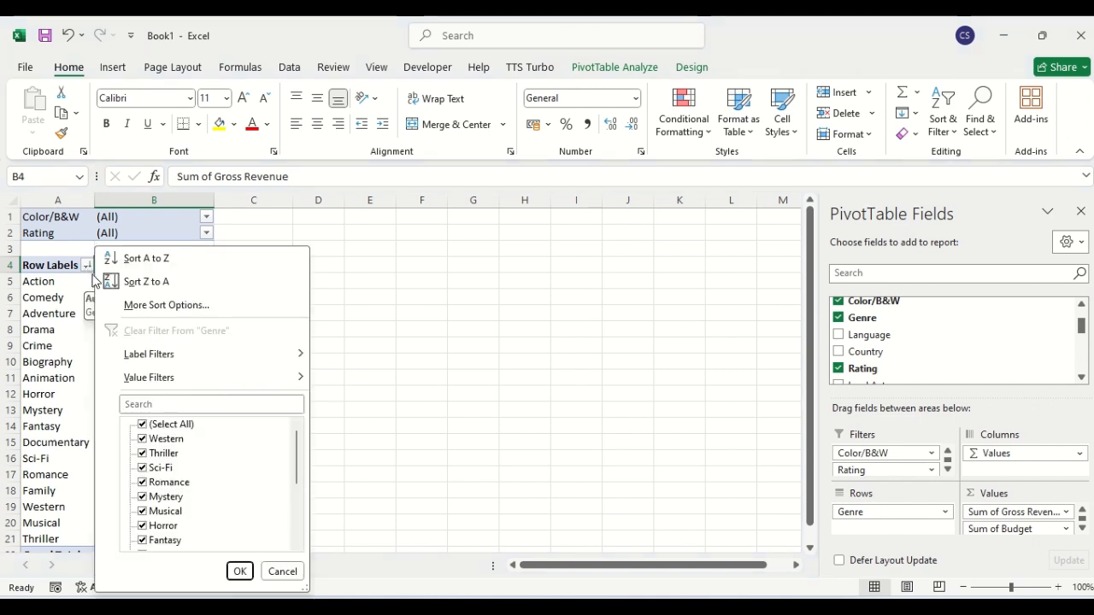
mouse_move(132, 359)
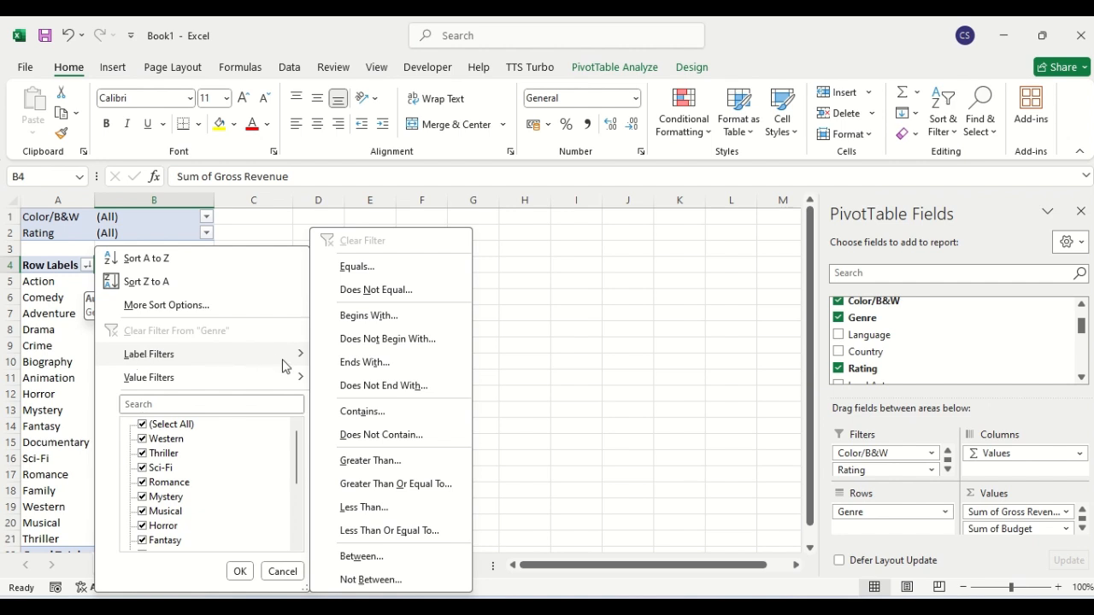
left_click(373, 316)
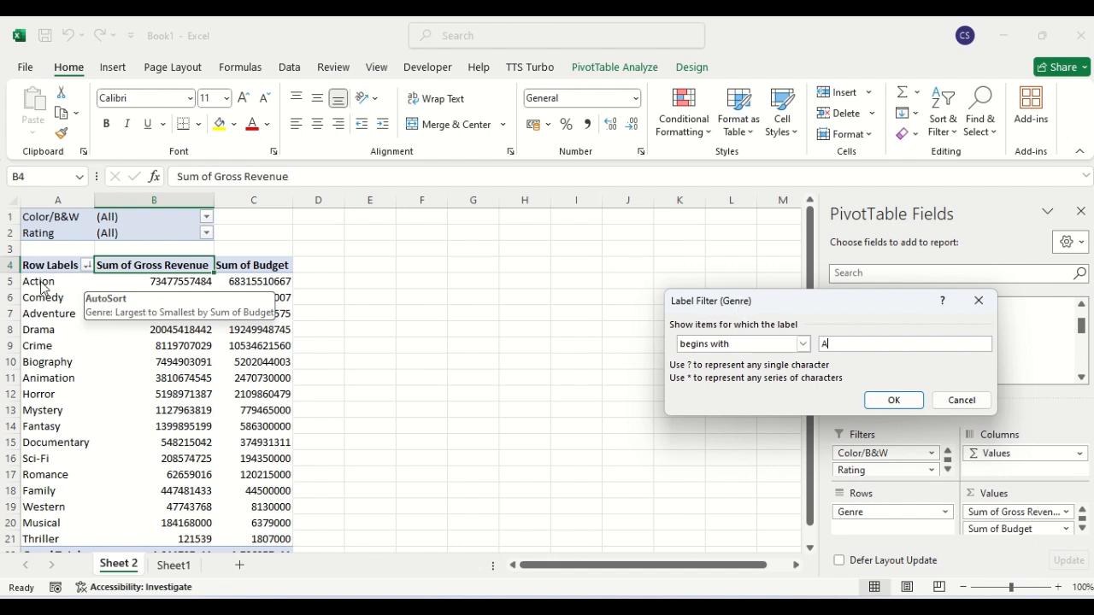
left_click(893, 400)
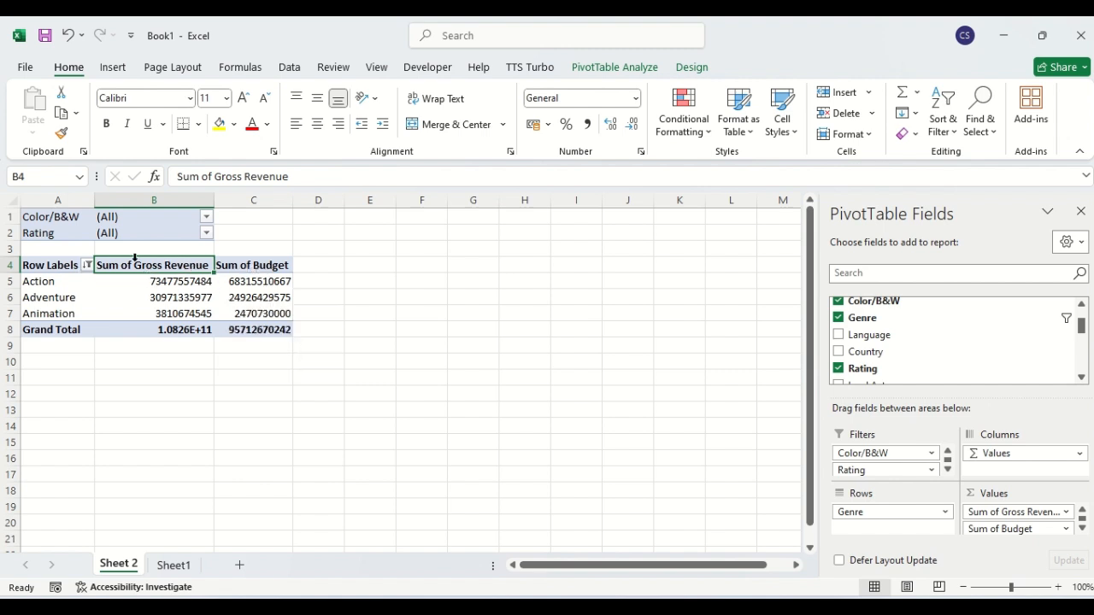
left_click(88, 266)
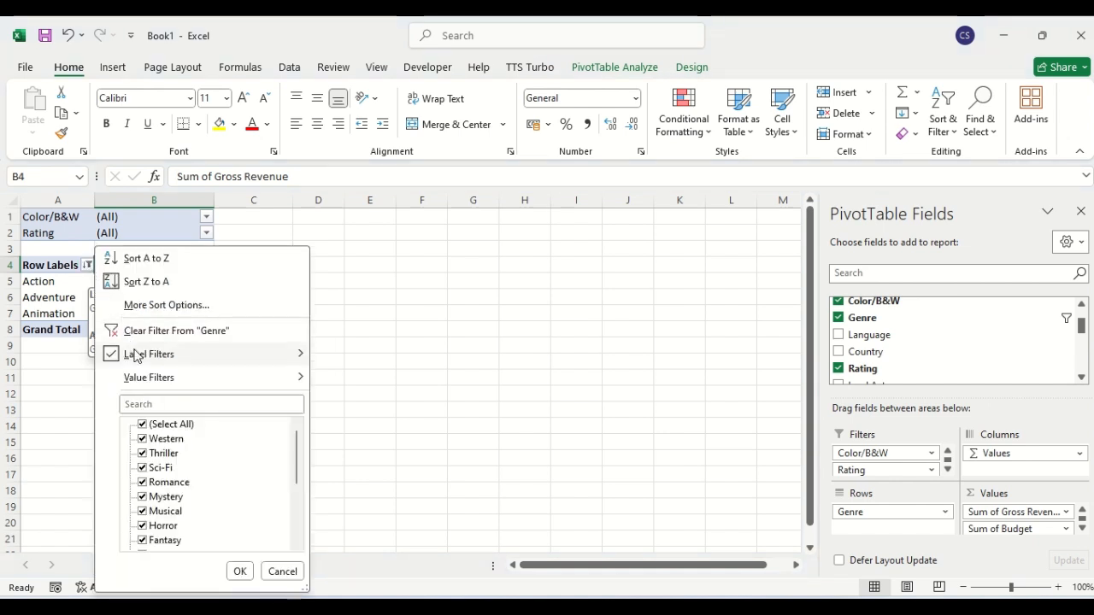
mouse_move(137, 382)
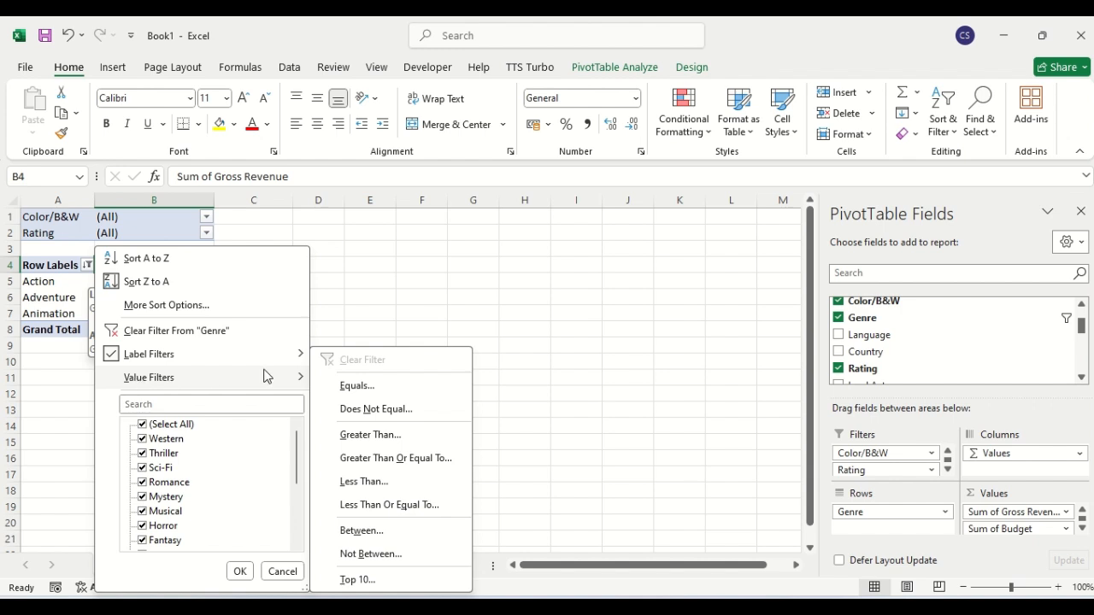
left_click(370, 434)
left_click(936, 356)
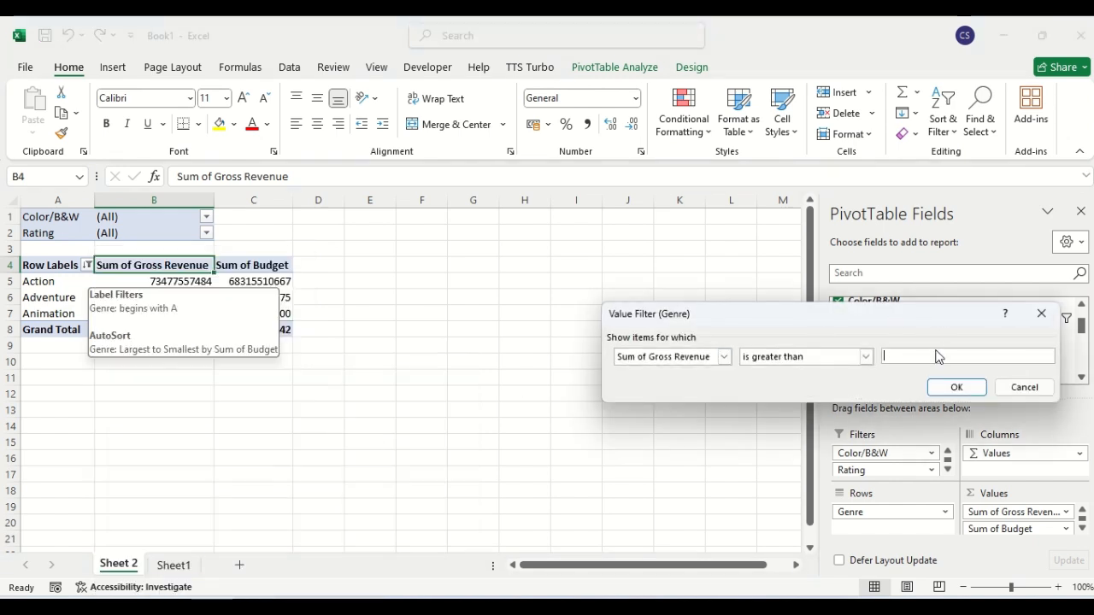
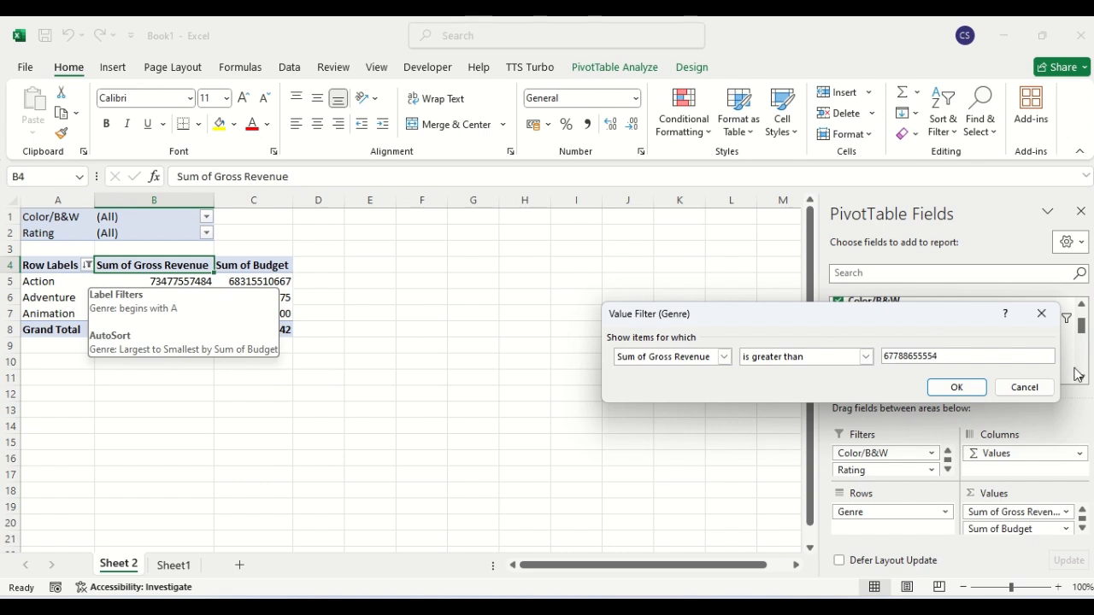
left_click(961, 386)
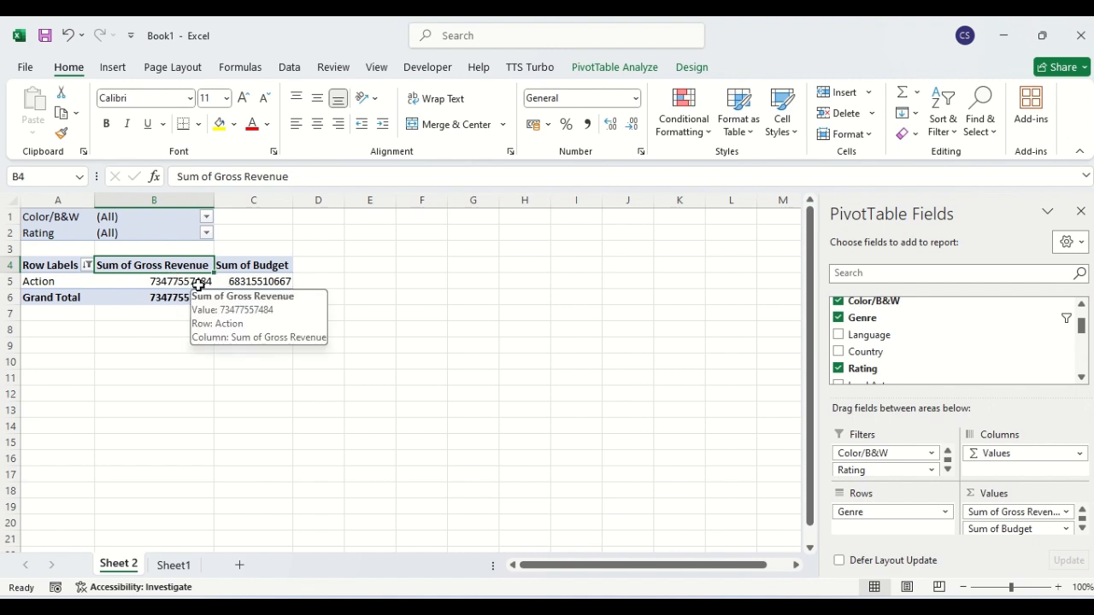
left_click(88, 266)
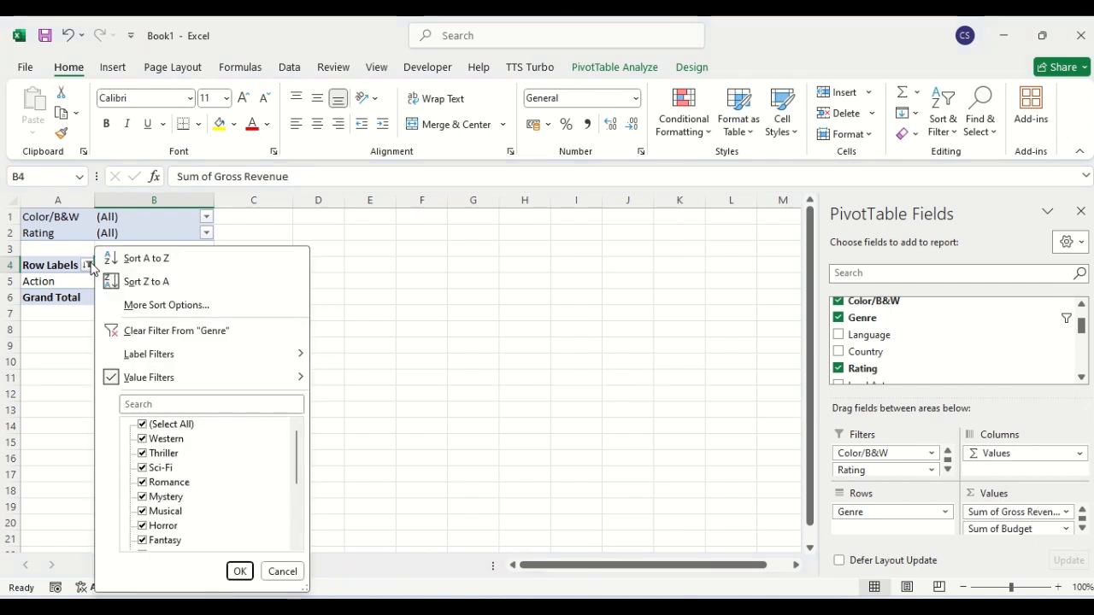
Clear the Genre filter so every genre from Action to Thriller shows again.
left_click(158, 332)
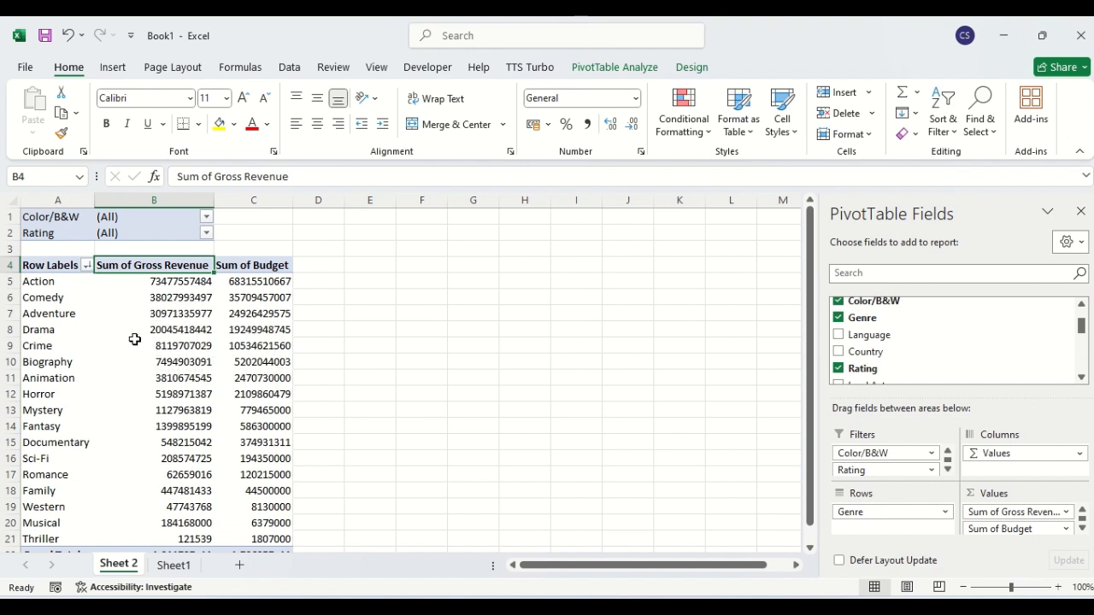
left_click(87, 266)
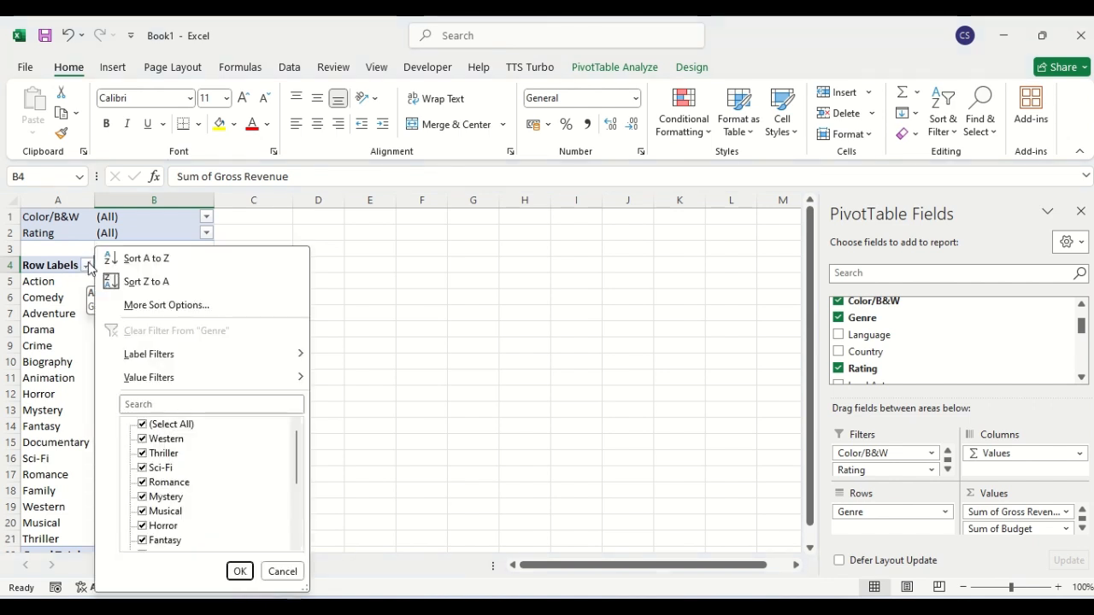
Reapply the Genre Begins With label filter using the letter 'a'.
mouse_move(134, 361)
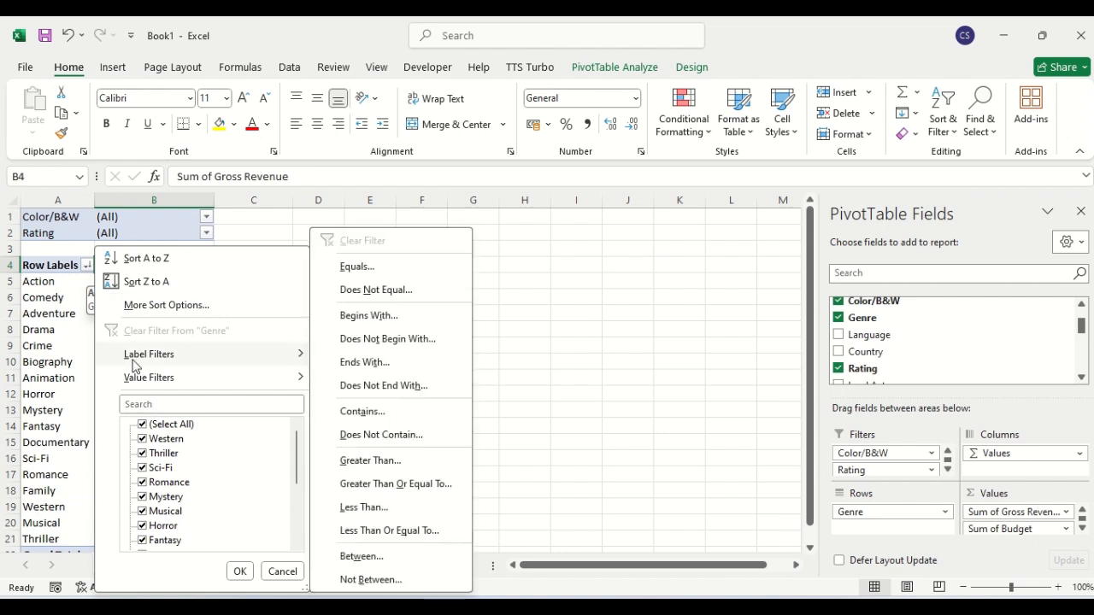
left_click(374, 318)
type("a")
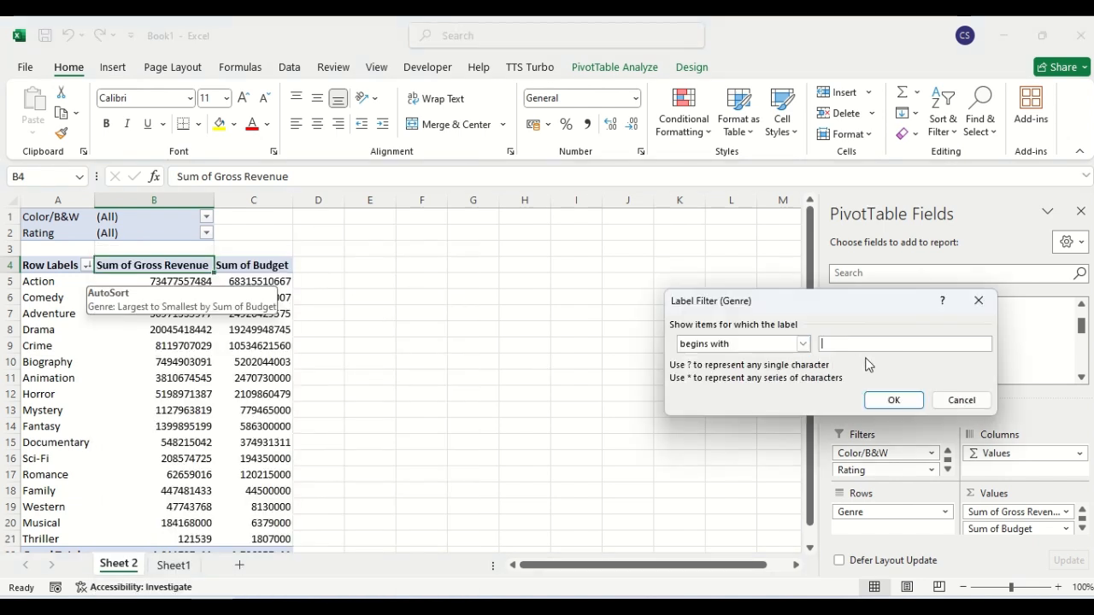
left_click(893, 400)
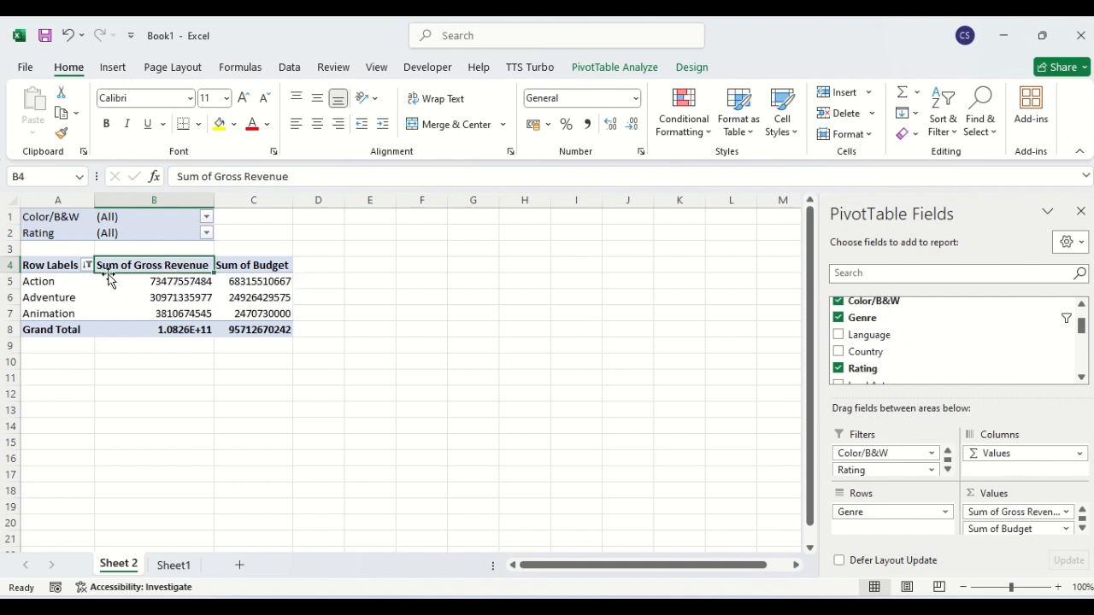
left_click(175, 288)
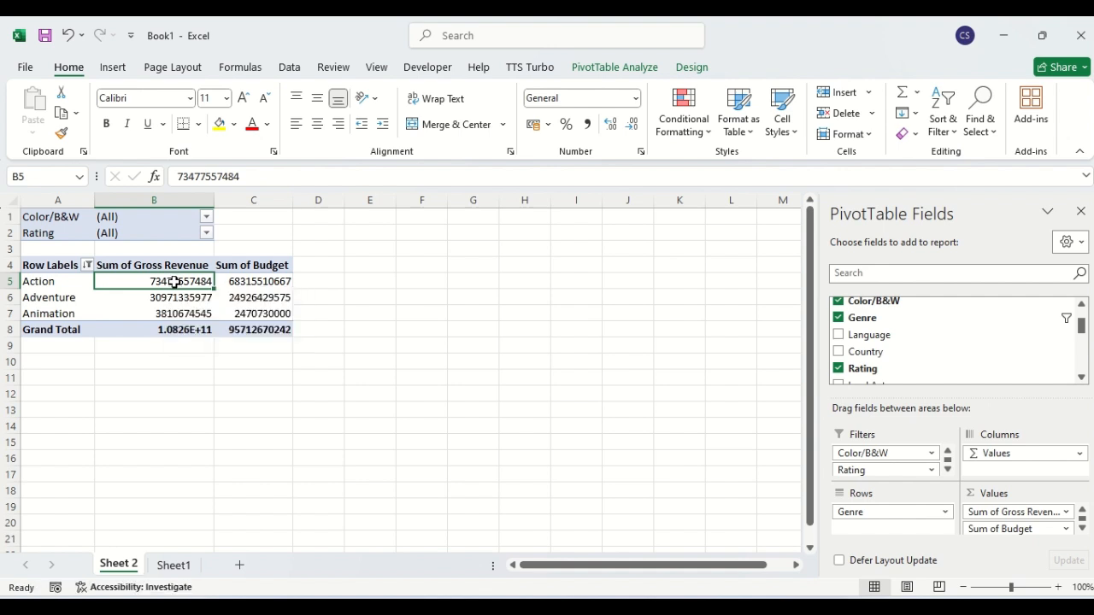
Enable 'Allow multiple filters per field' in PivotTable Options under Totals & Filters.
right_click(175, 282)
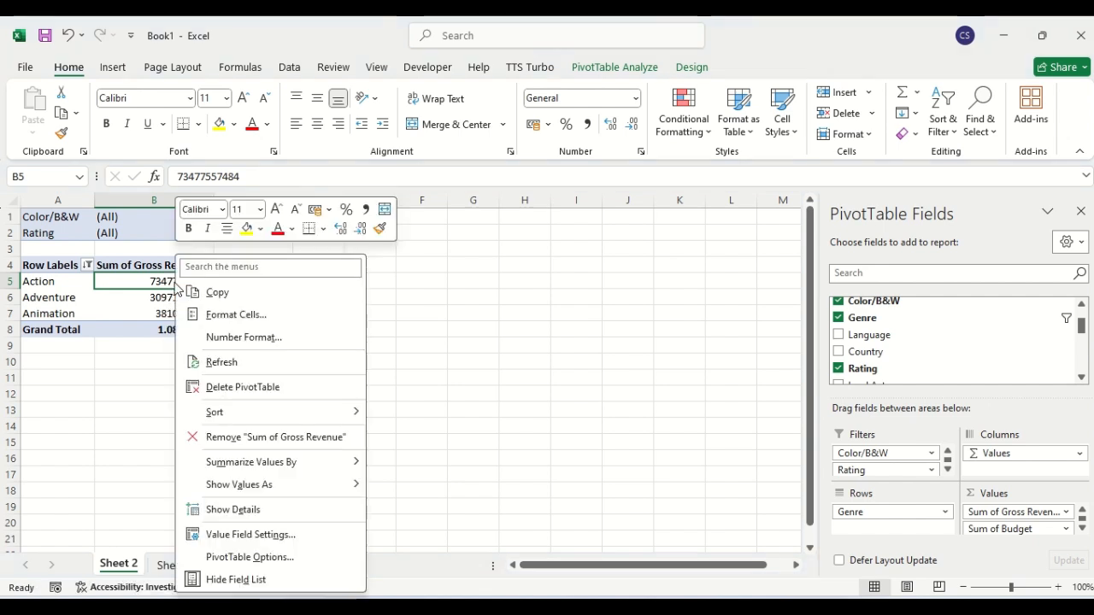
left_click(247, 558)
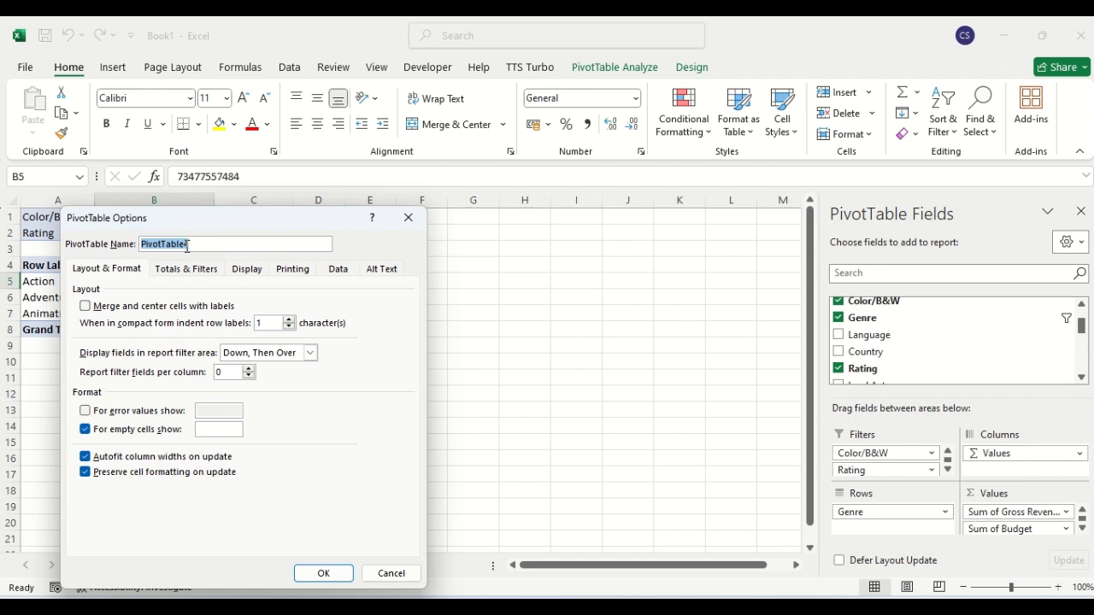
left_click(182, 270)
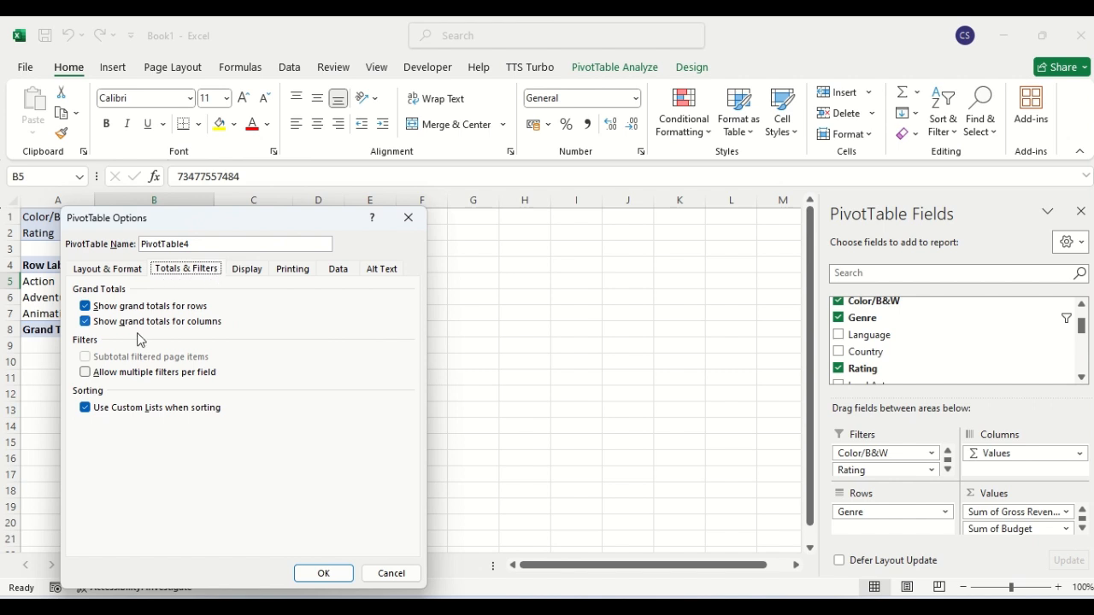
left_click(88, 376)
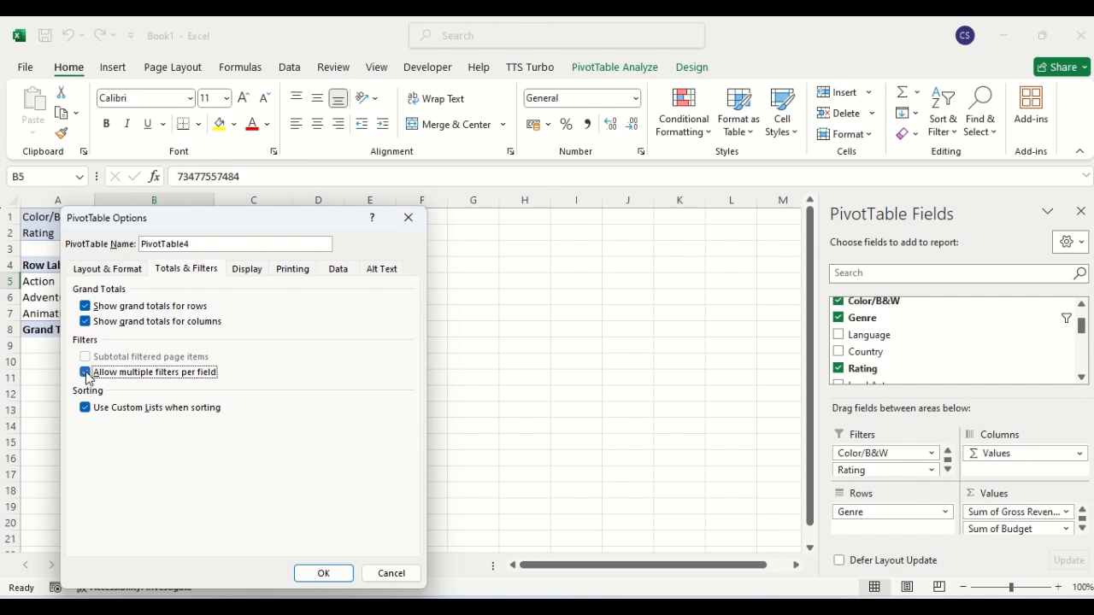
left_click(323, 577)
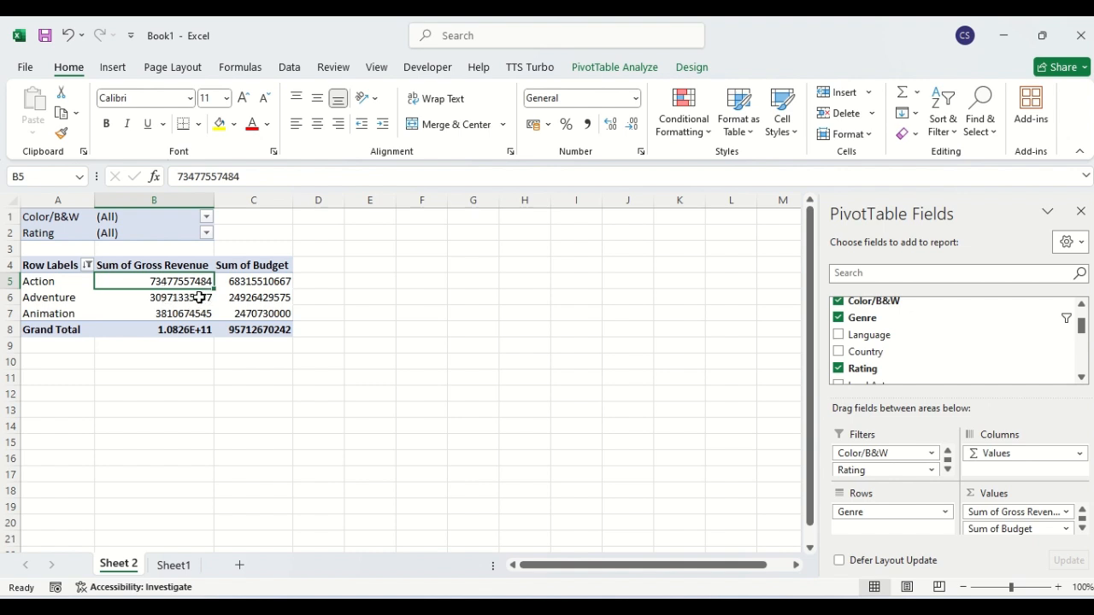
left_click(88, 266)
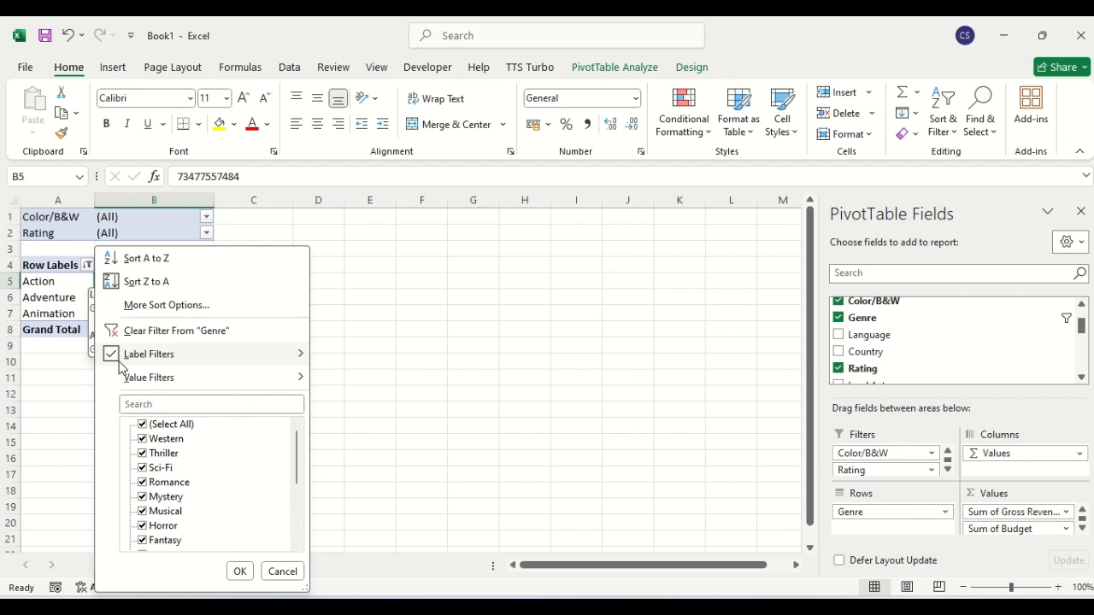
mouse_move(160, 363)
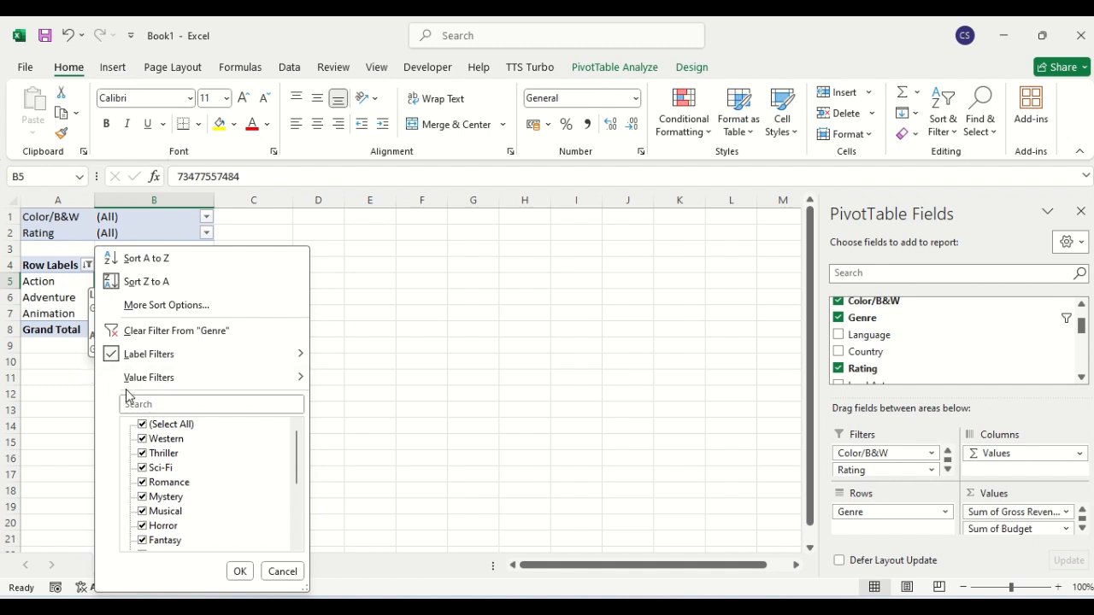
mouse_move(153, 386)
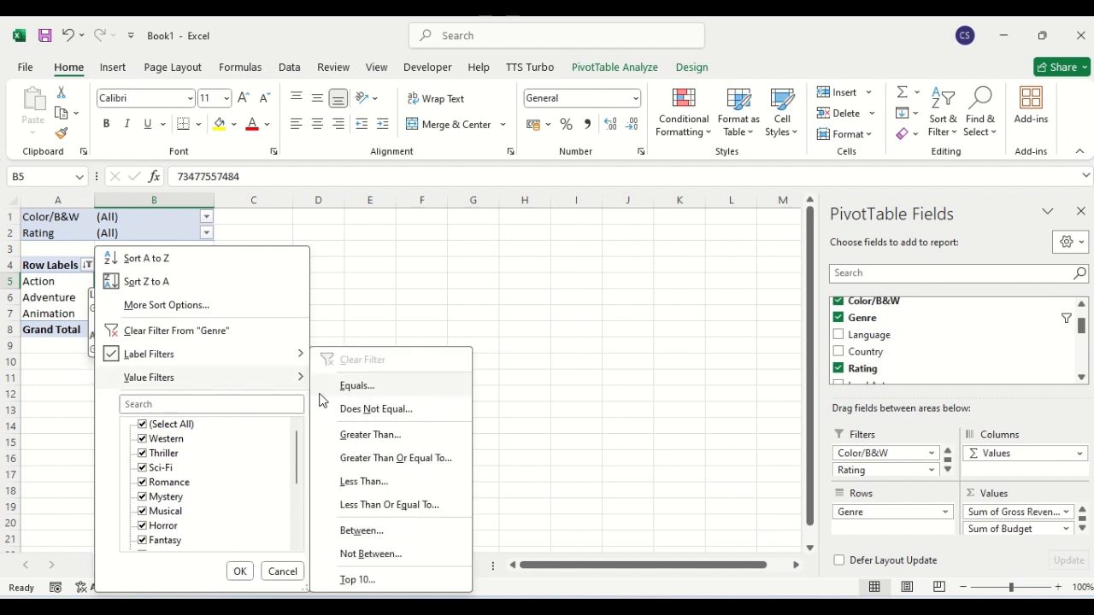
left_click(369, 435)
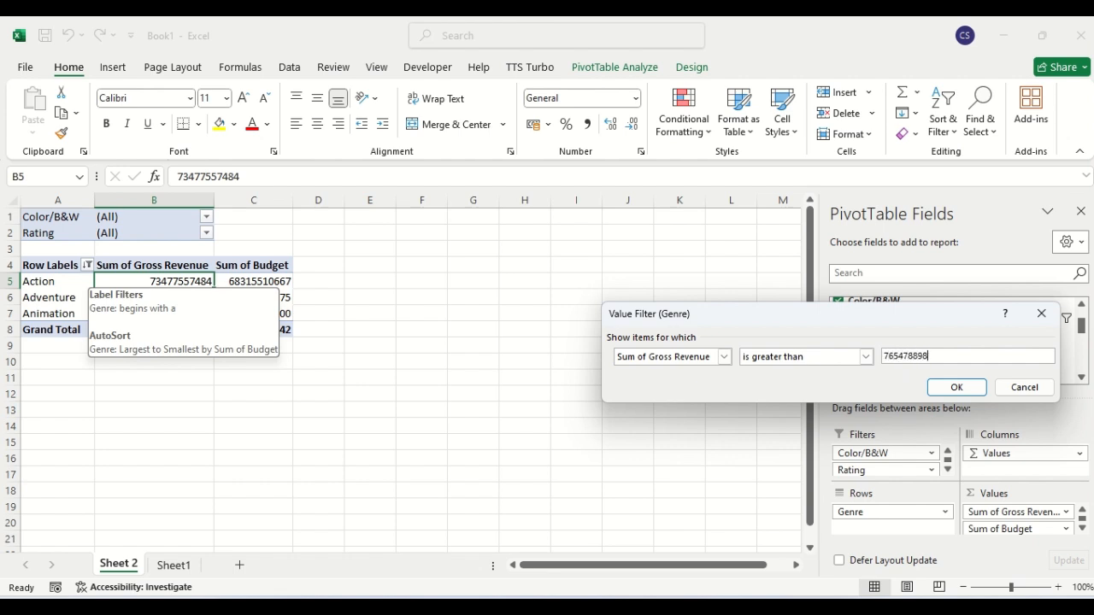
left_click(957, 389)
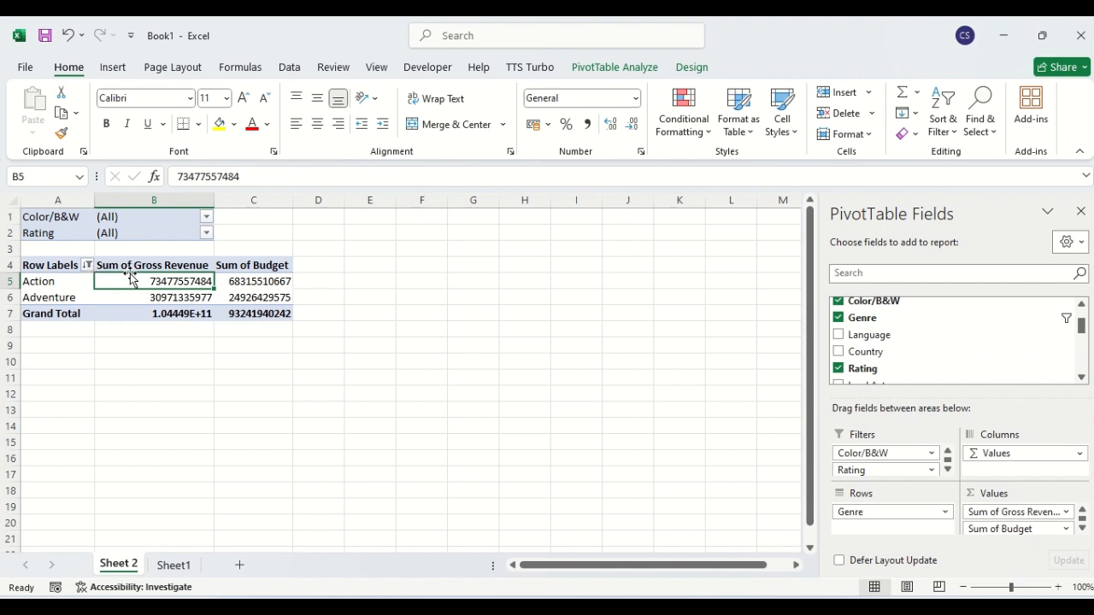
mouse_move(175, 284)
left_click(216, 193)
mouse_move(274, 291)
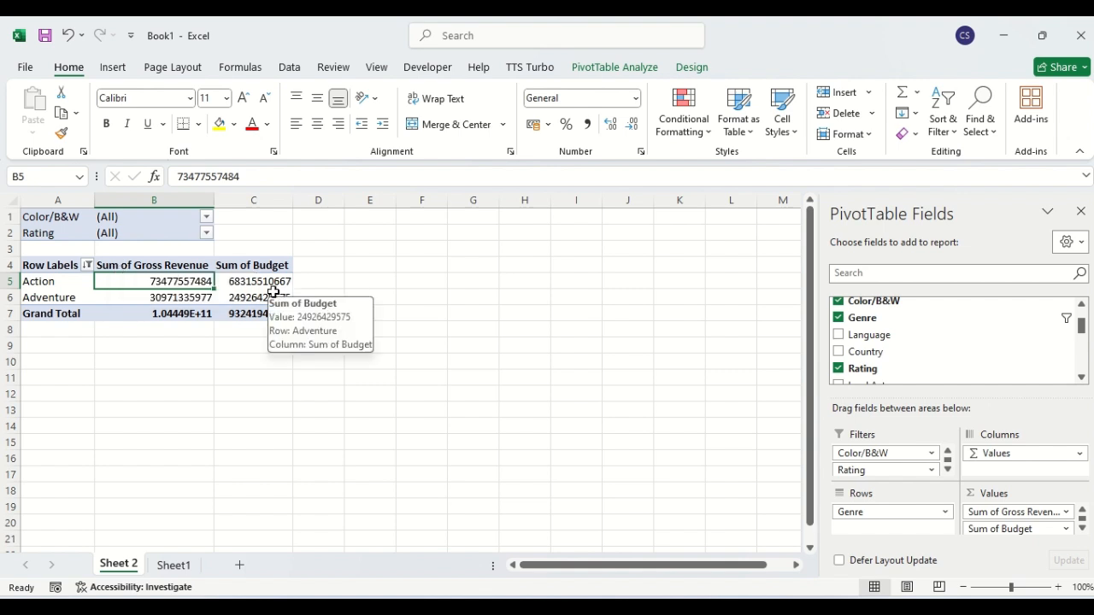